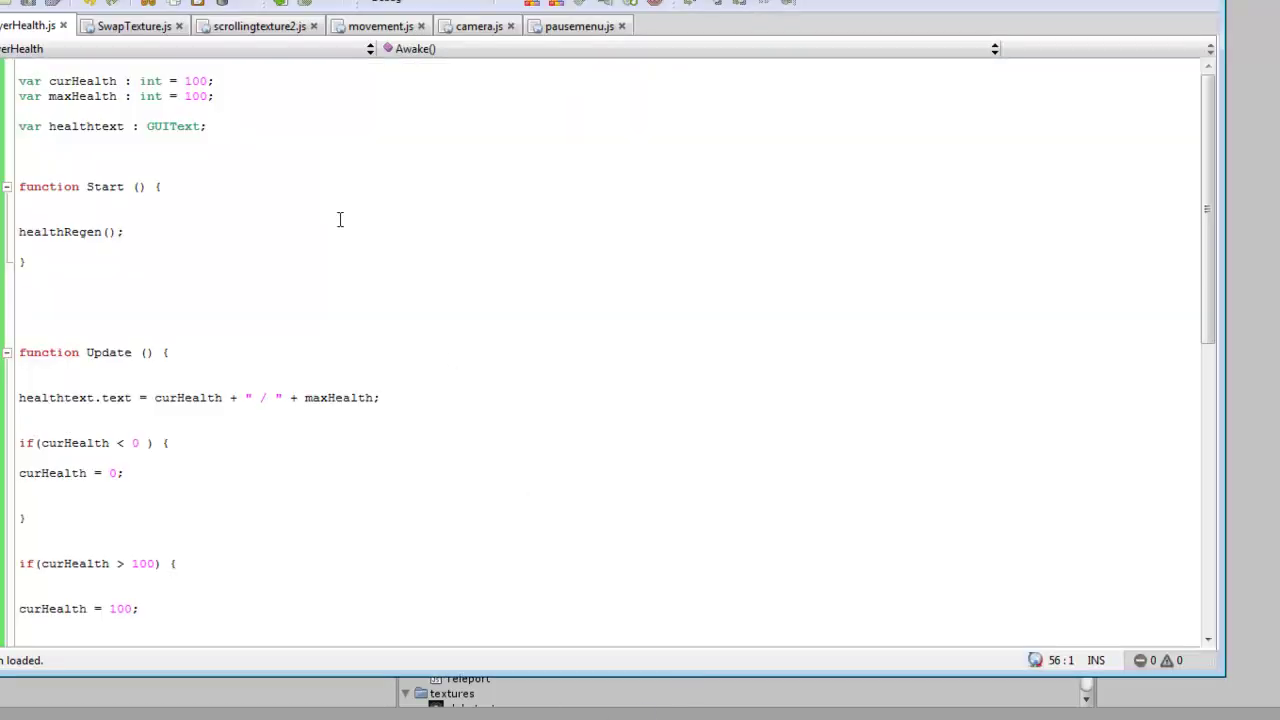
# Step: Review the curHealth (100), maxHealth and healthtext GUIText declarations
pyautogui.scroll(-7, 340, 219)
pyautogui.scroll(8, 340, 219)
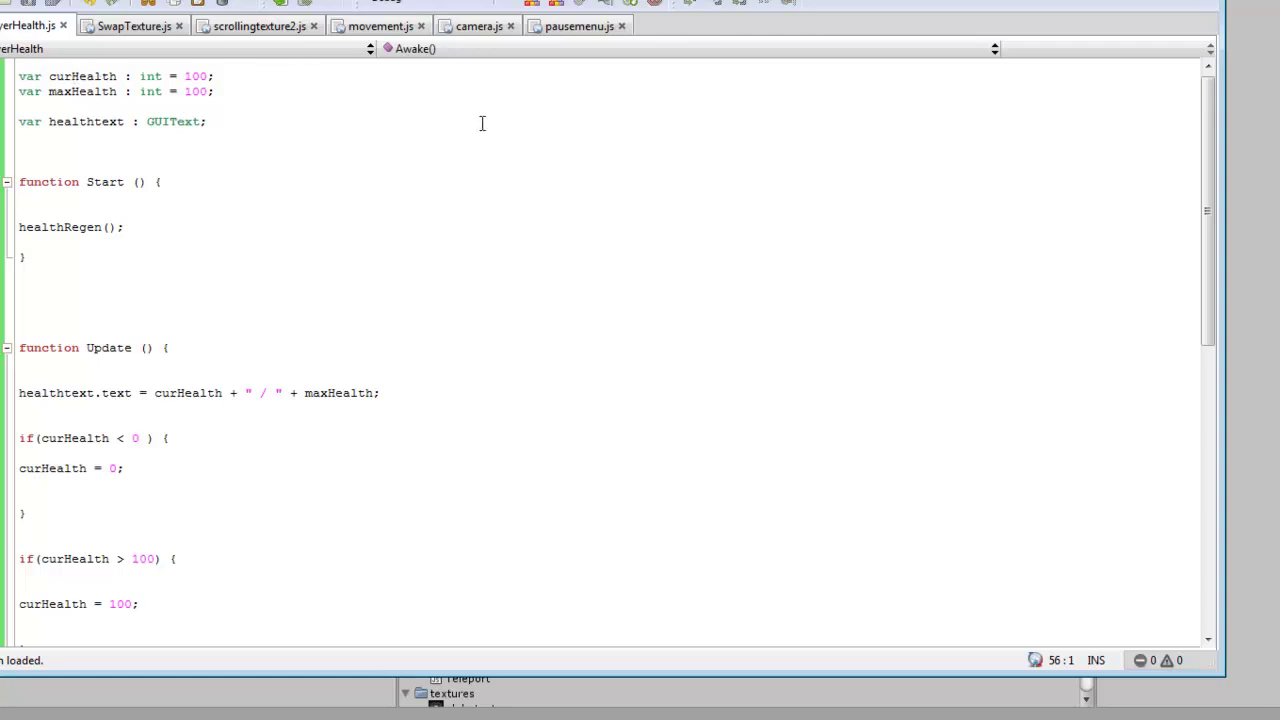
pyautogui.click(240, 73)
pyautogui.moveTo(207, 76); pyautogui.dragTo(185, 77)
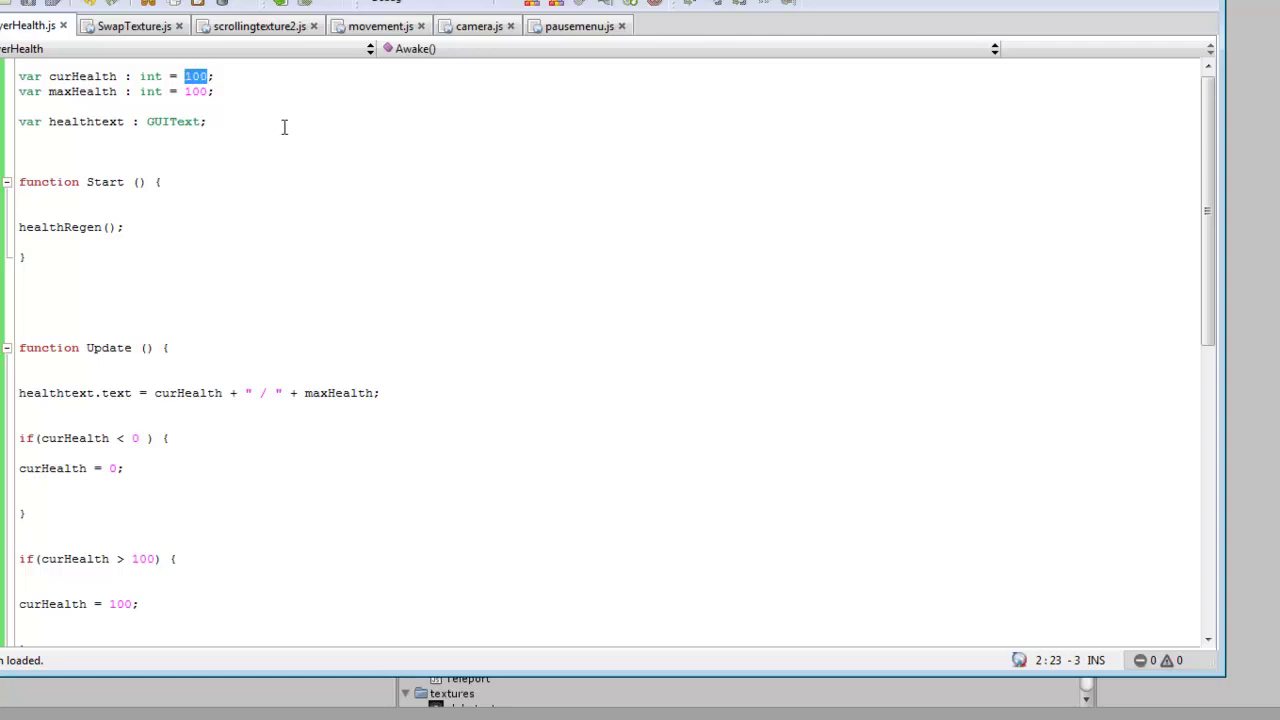
pyautogui.click(242, 93)
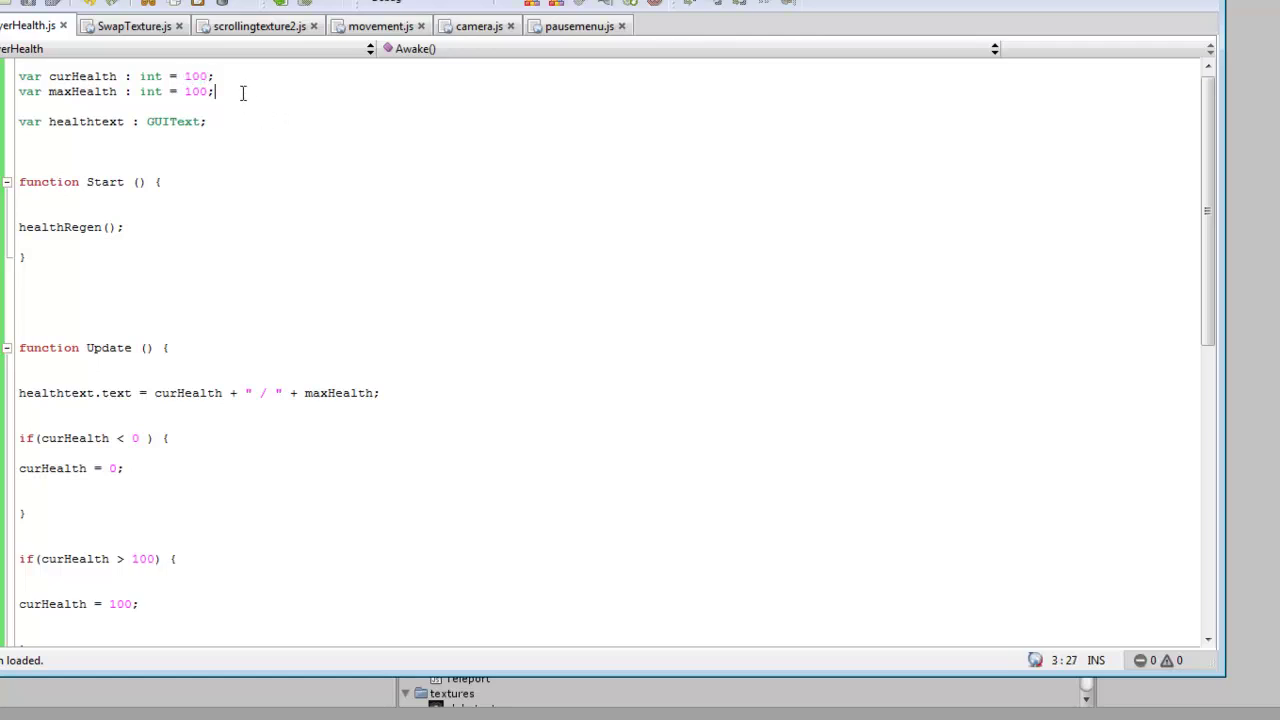
pyautogui.moveTo(214, 91); pyautogui.dragTo(184, 91)
pyautogui.click(222, 91)
pyautogui.moveTo(63, 121); pyautogui.dragTo(220, 122)
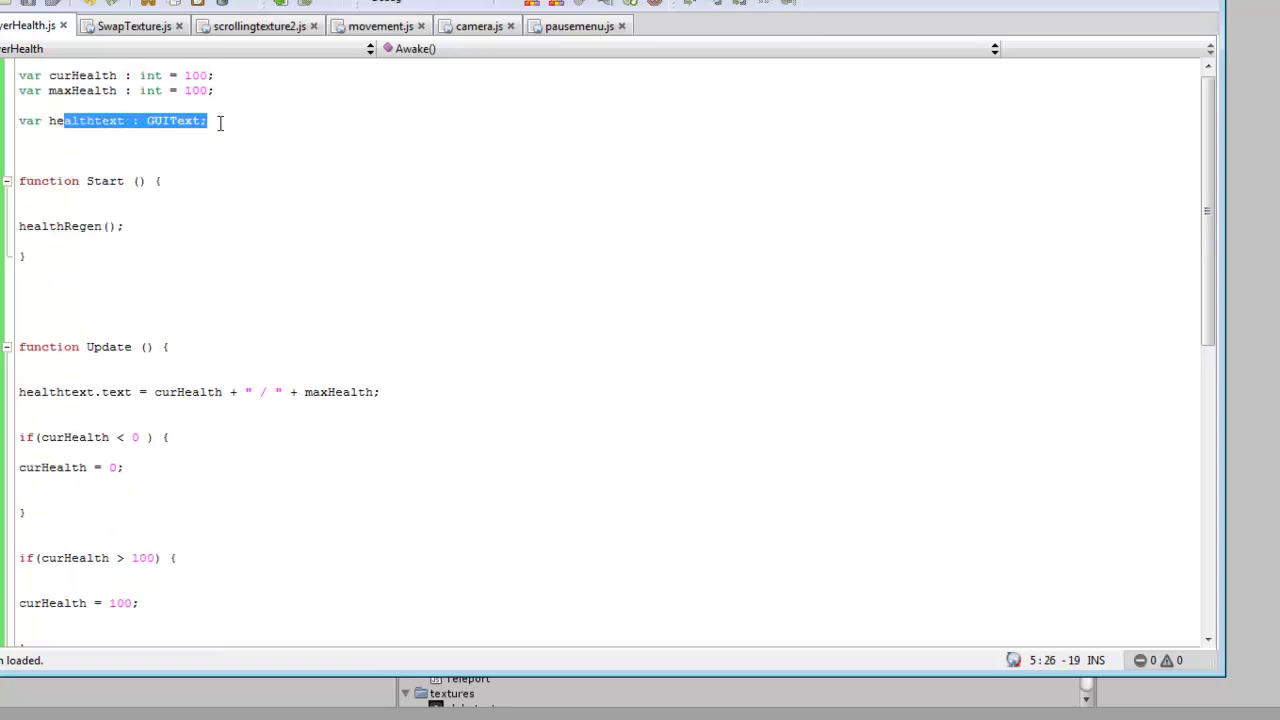
pyautogui.click(220, 122)
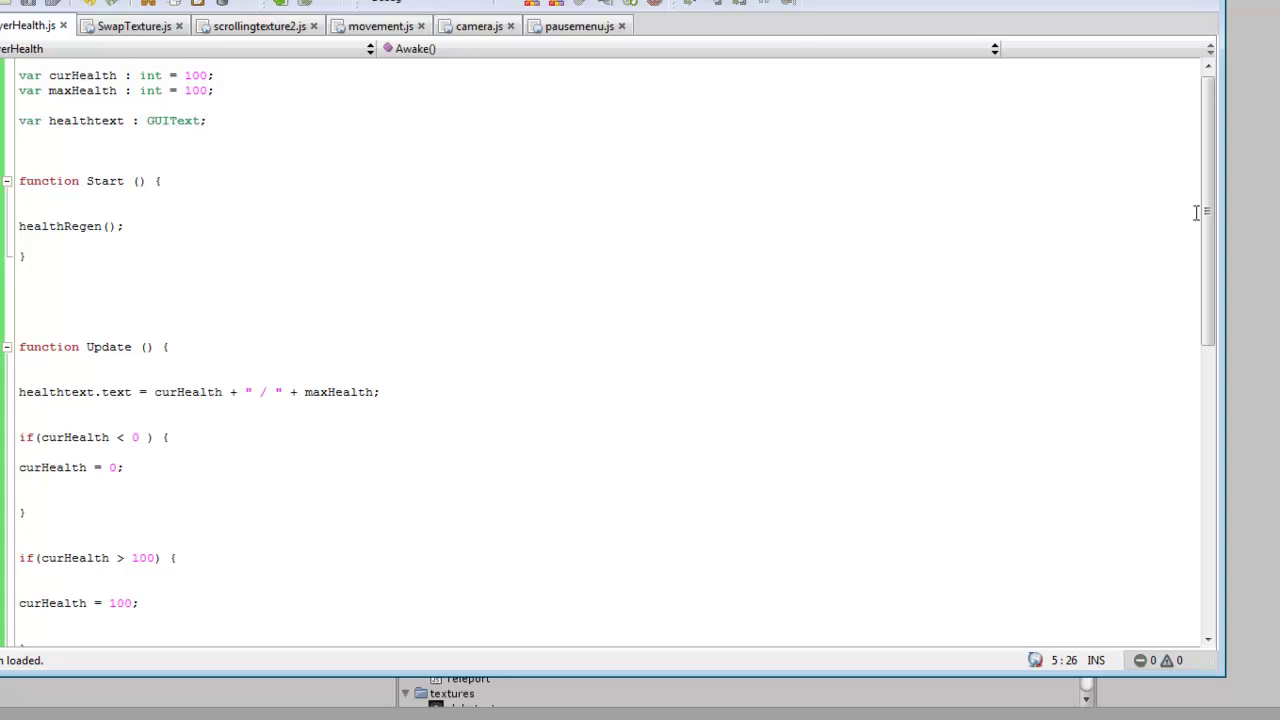
# Step: Review healthRegen: its Start call, endless loop, half-second wait, maxHealth check and increment
pyautogui.moveTo(1208, 214); pyautogui.dragTo(1208, 242)
pyautogui.click(102, 174)
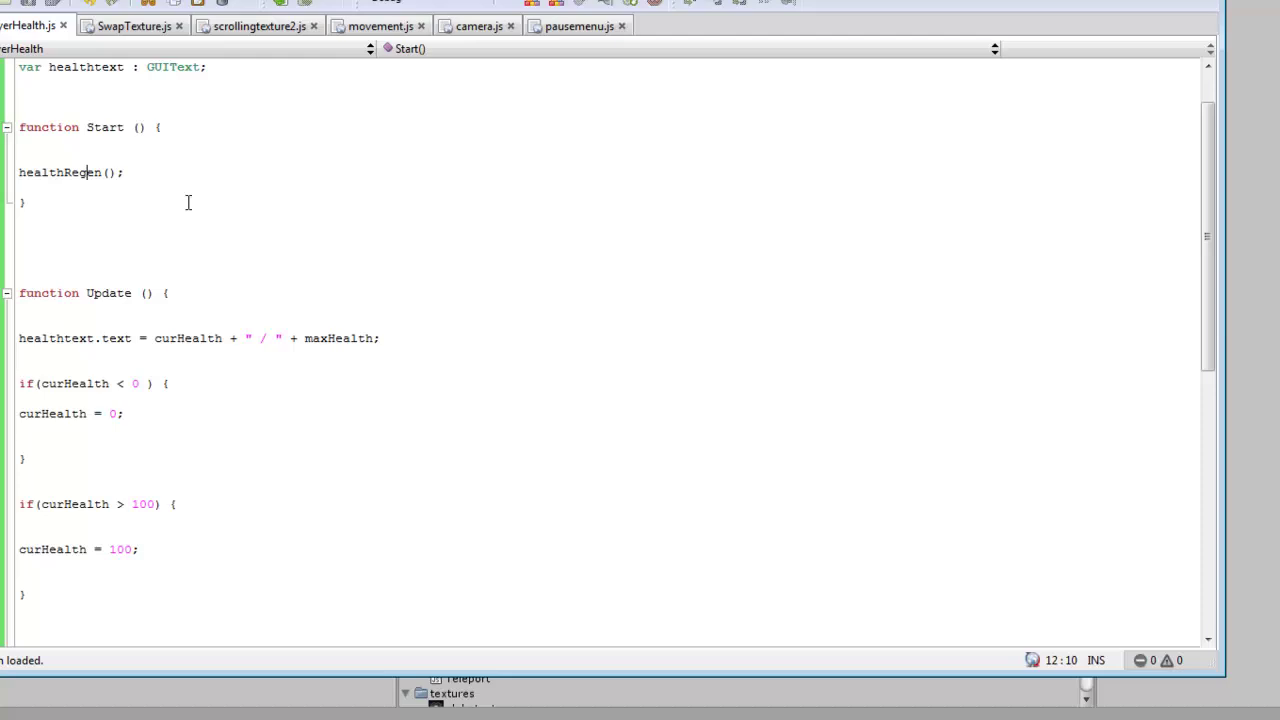
pyautogui.moveTo(1215, 198); pyautogui.dragTo(1220, 511)
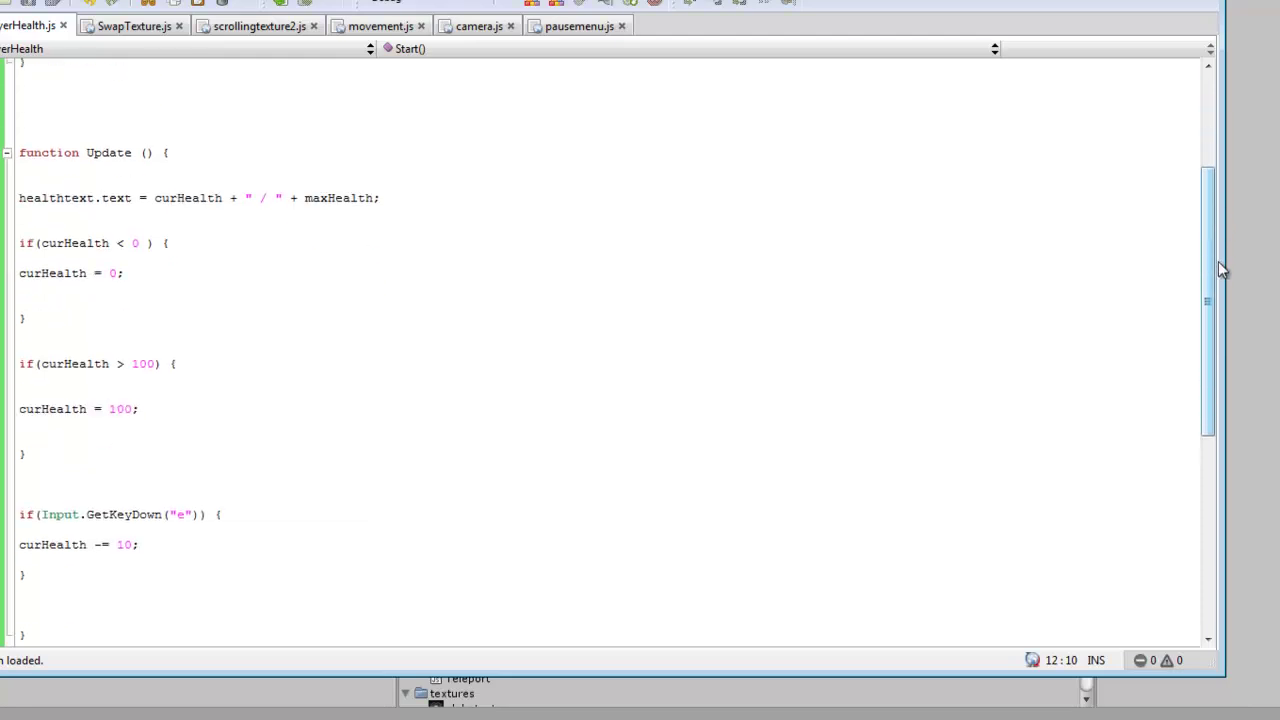
pyautogui.click(162, 314)
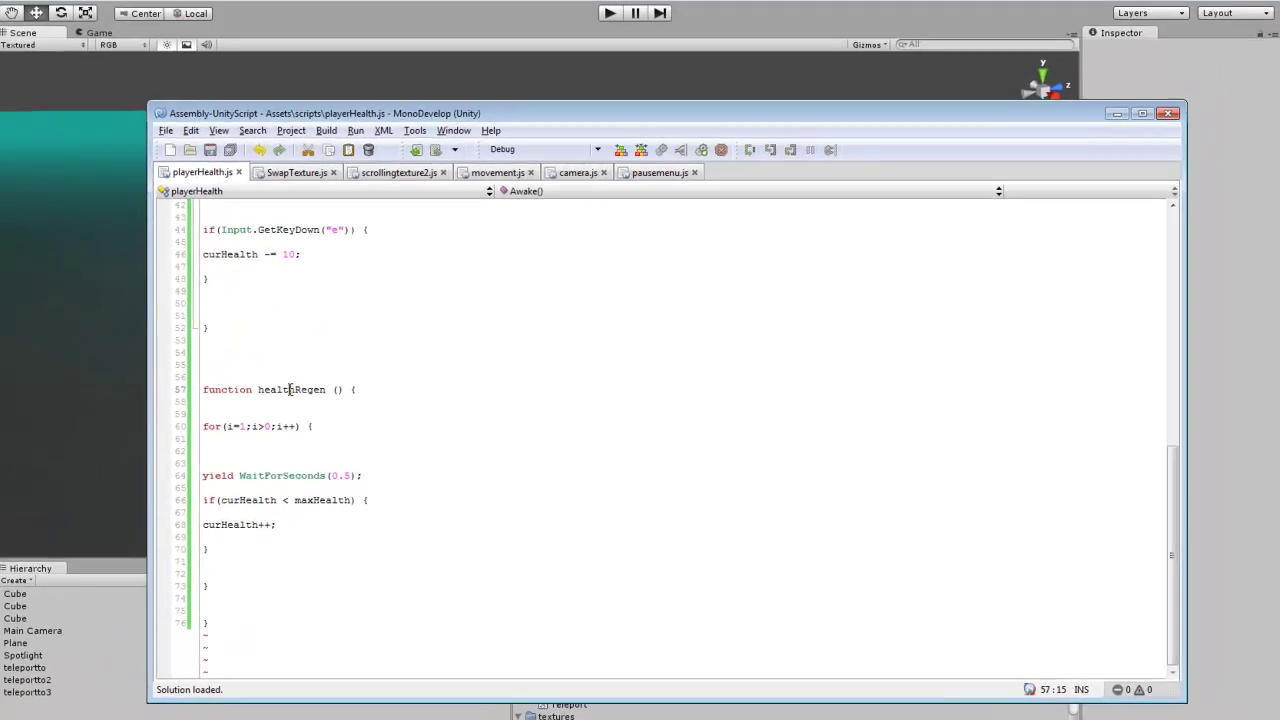
pyautogui.moveTo(336, 437); pyautogui.dragTo(190, 432)
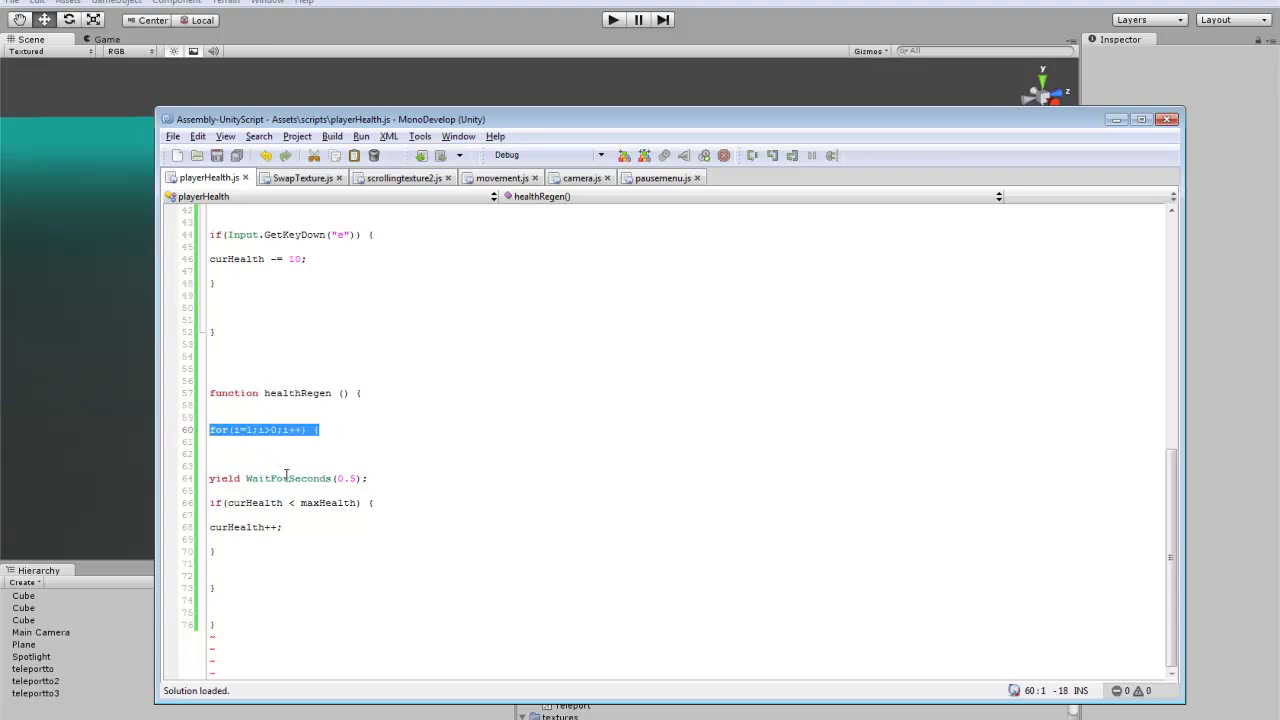
pyautogui.moveTo(263, 479); pyautogui.dragTo(364, 487)
pyautogui.click(395, 503)
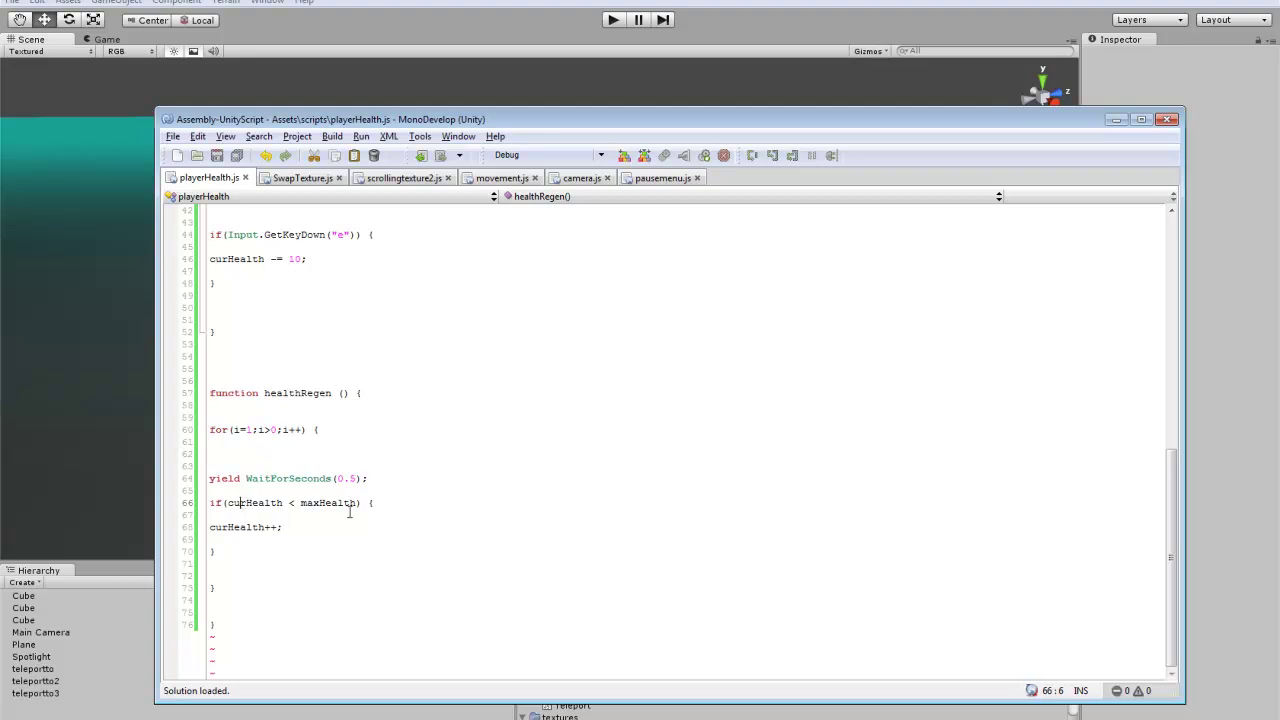
pyautogui.moveTo(306, 503); pyautogui.dragTo(369, 511)
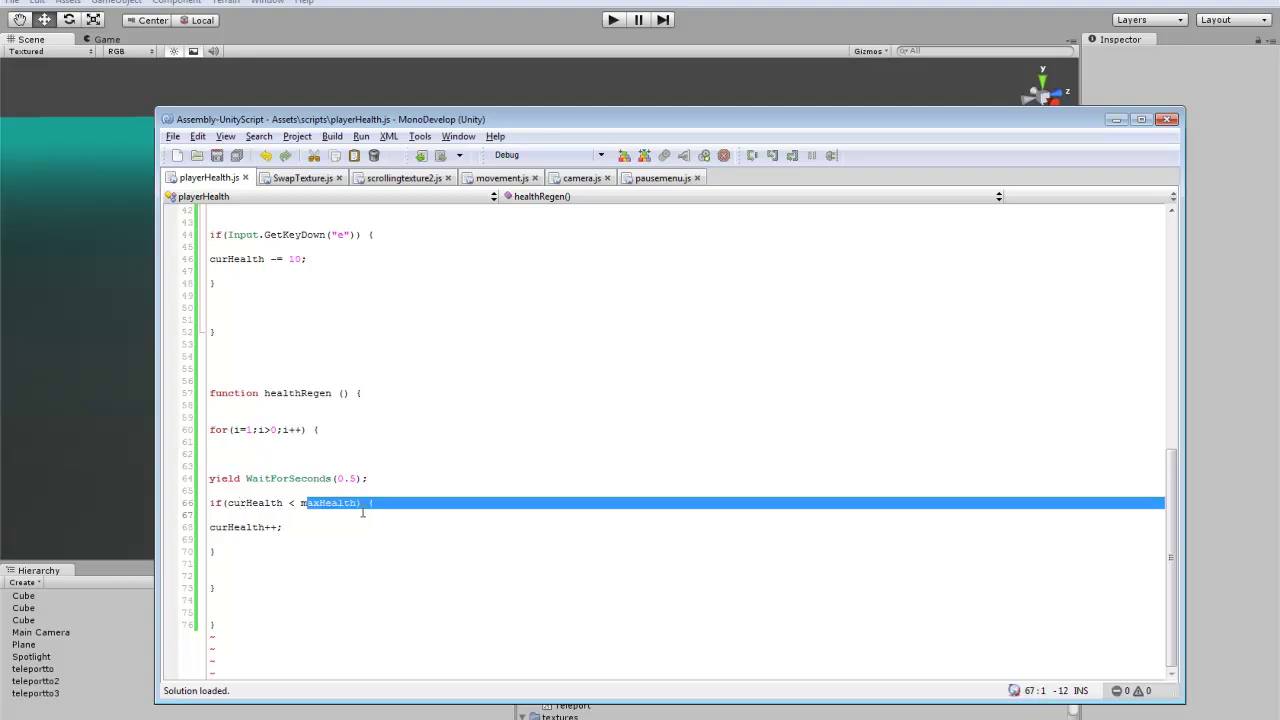
pyautogui.moveTo(216, 528); pyautogui.dragTo(273, 528)
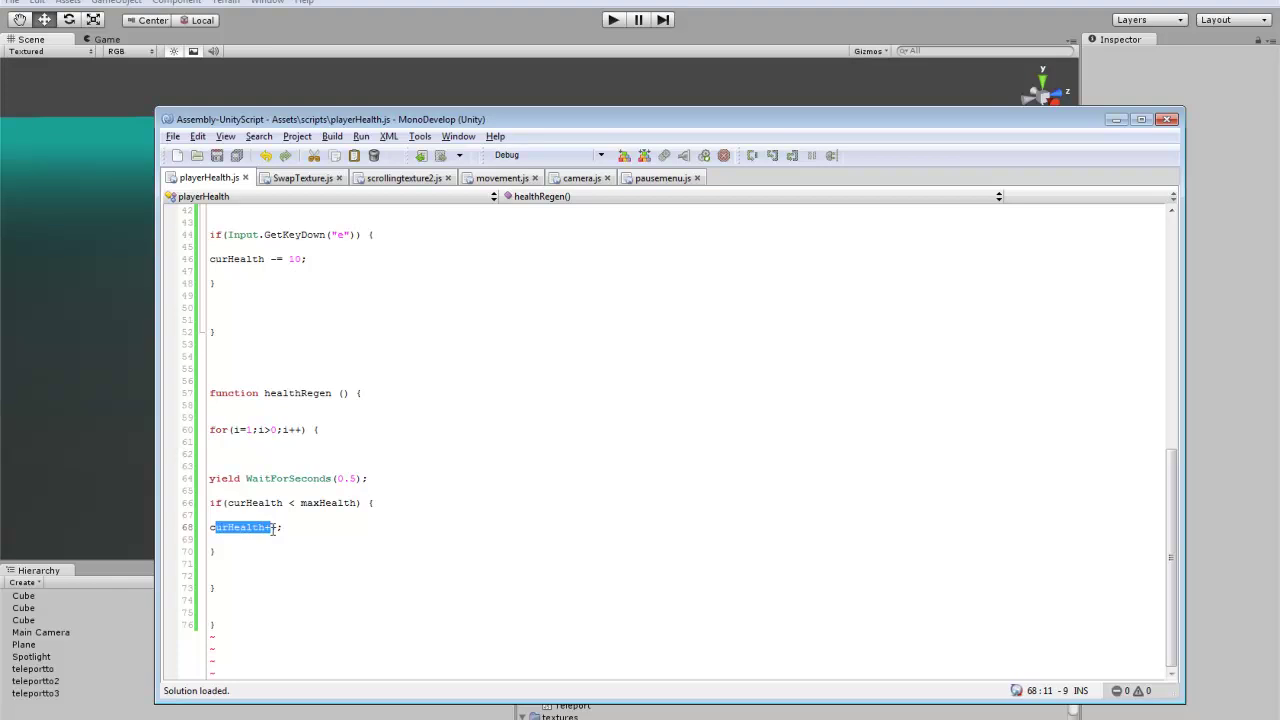
pyautogui.click(393, 514)
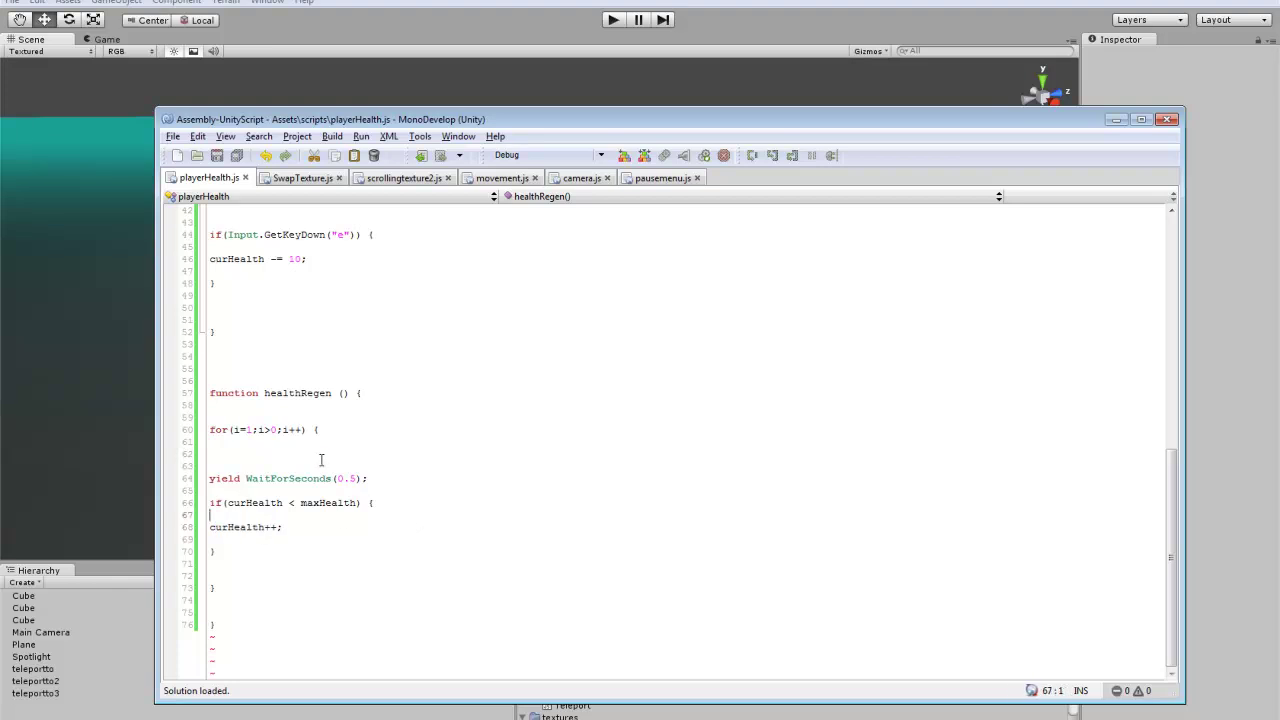
# Step: Highlight the line that writes health into the health text display
pyautogui.scroll(2, 383, 488)
pyautogui.scroll(3, 385, 485)
pyautogui.scroll(3, 388, 475)
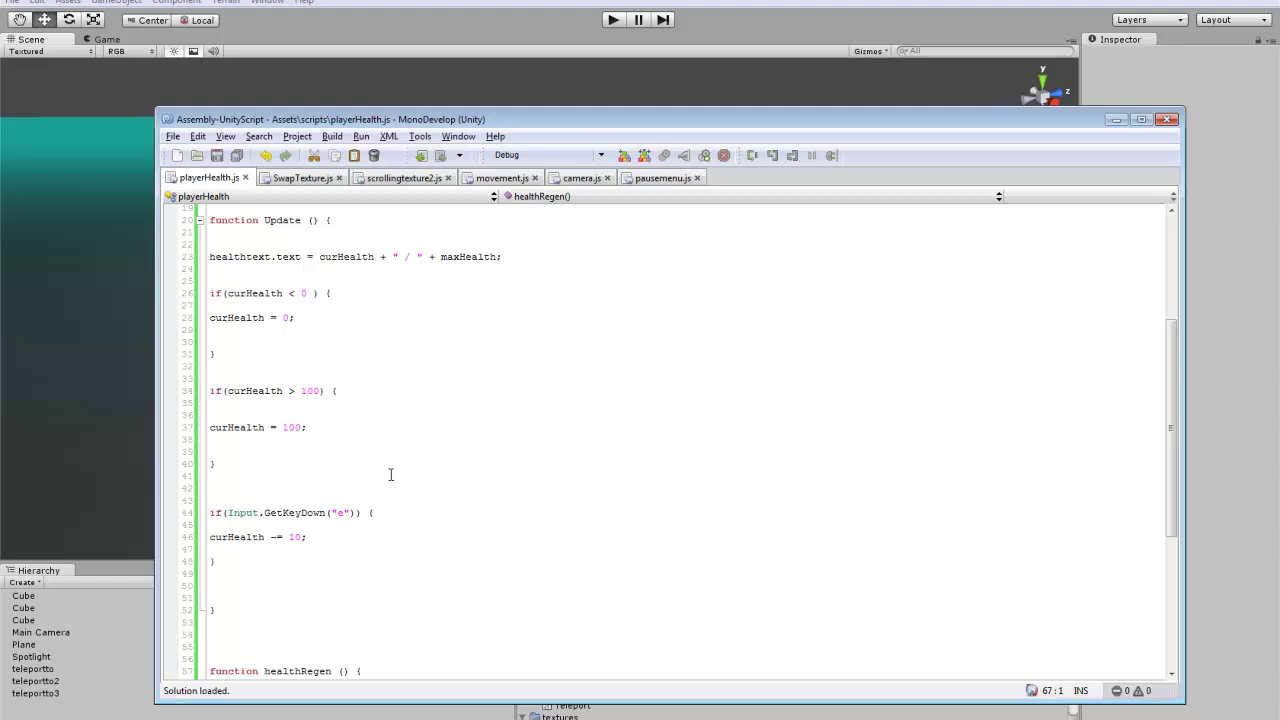
pyautogui.scroll(3, 388, 475)
pyautogui.scroll(1, 388, 475)
pyautogui.scroll(-1, 383, 475)
pyautogui.scroll(-1, 383, 475)
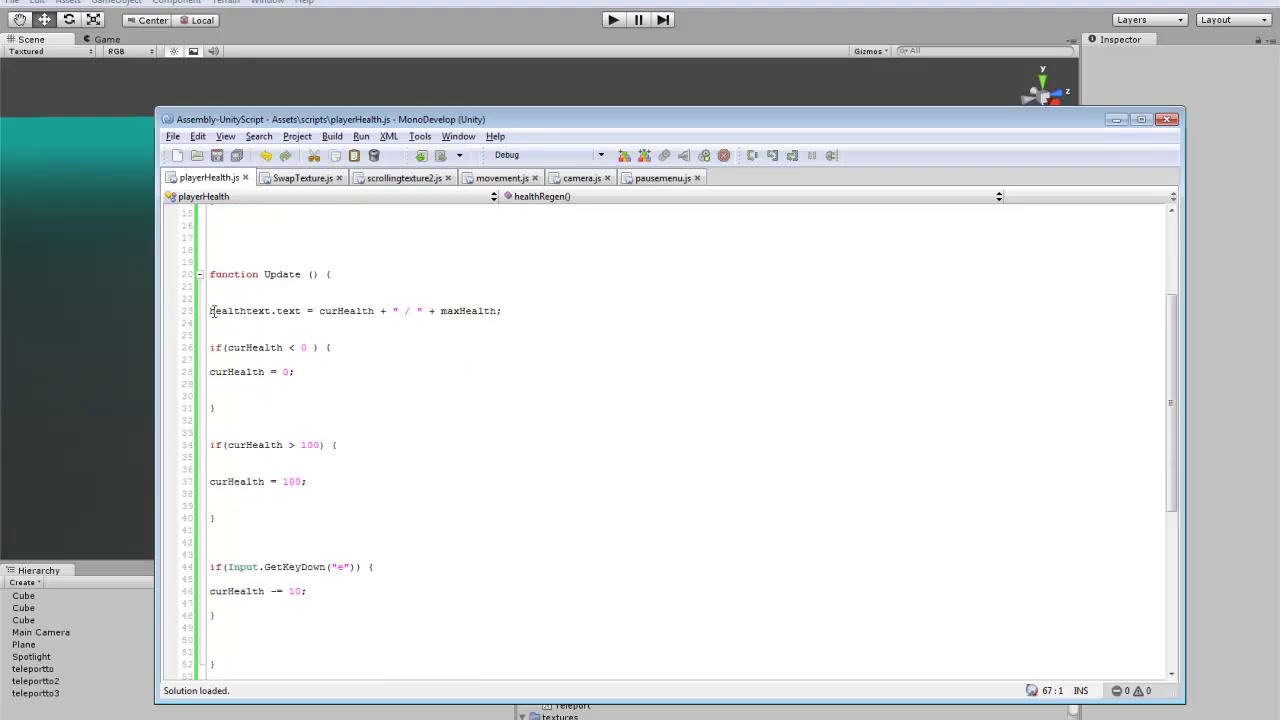
pyautogui.moveTo(212, 311); pyautogui.dragTo(506, 311)
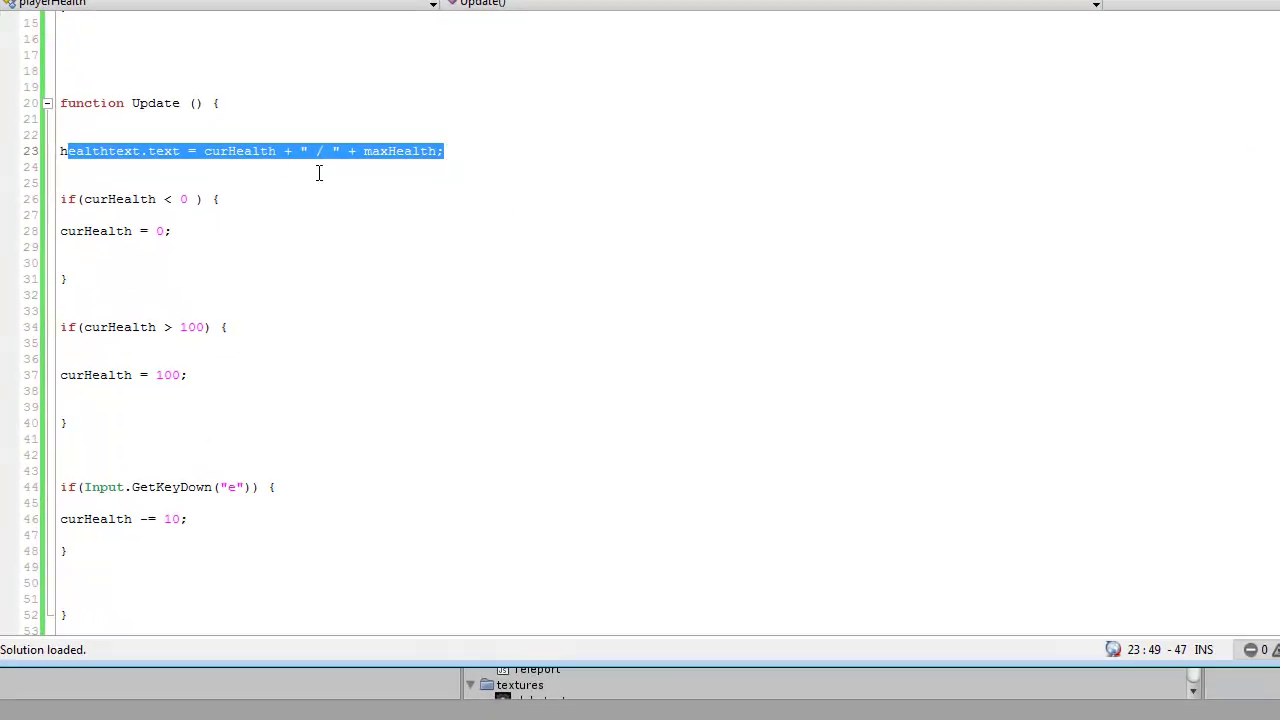
pyautogui.click(240, 182)
# Step: Highlight curHealth, the slash separator and maxHealth in the display line
pyautogui.moveTo(212, 151)
pyautogui.mouseDown()
pyautogui.moveTo(343, 157)
pyautogui.moveTo(325, 153)
pyautogui.mouseUp()
pyautogui.click(322, 154)
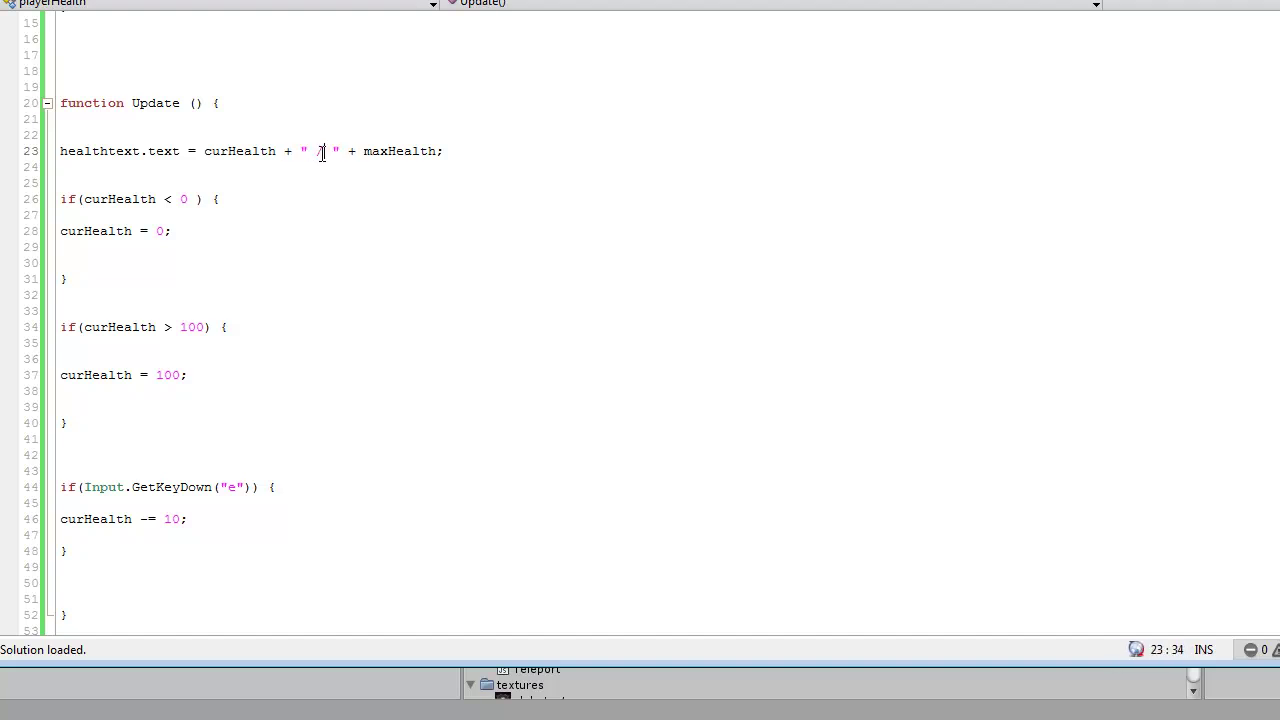
pyautogui.click(309, 150)
pyautogui.click(323, 151)
pyautogui.moveTo(361, 150); pyautogui.dragTo(444, 151)
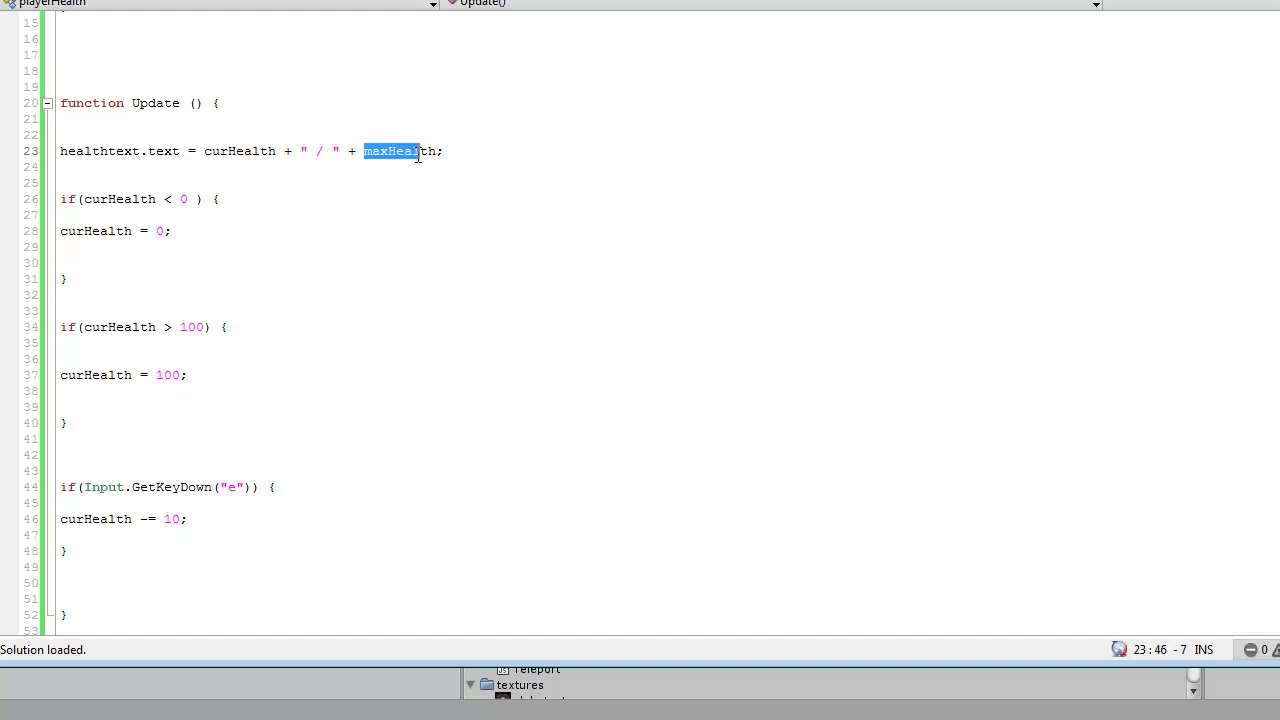
pyautogui.click(467, 153)
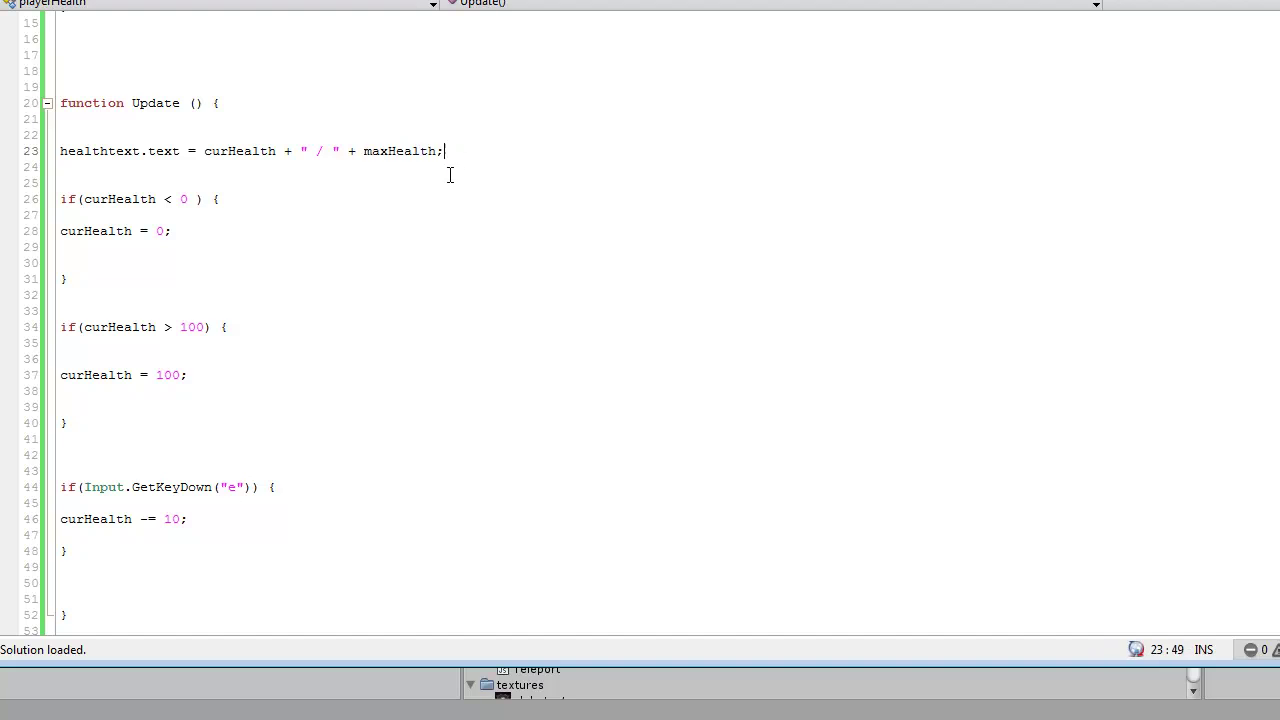
# Step: Review the below-zero check that resets curHealth to 0
pyautogui.click(267, 208)
pyautogui.scroll(-2, 257, 214)
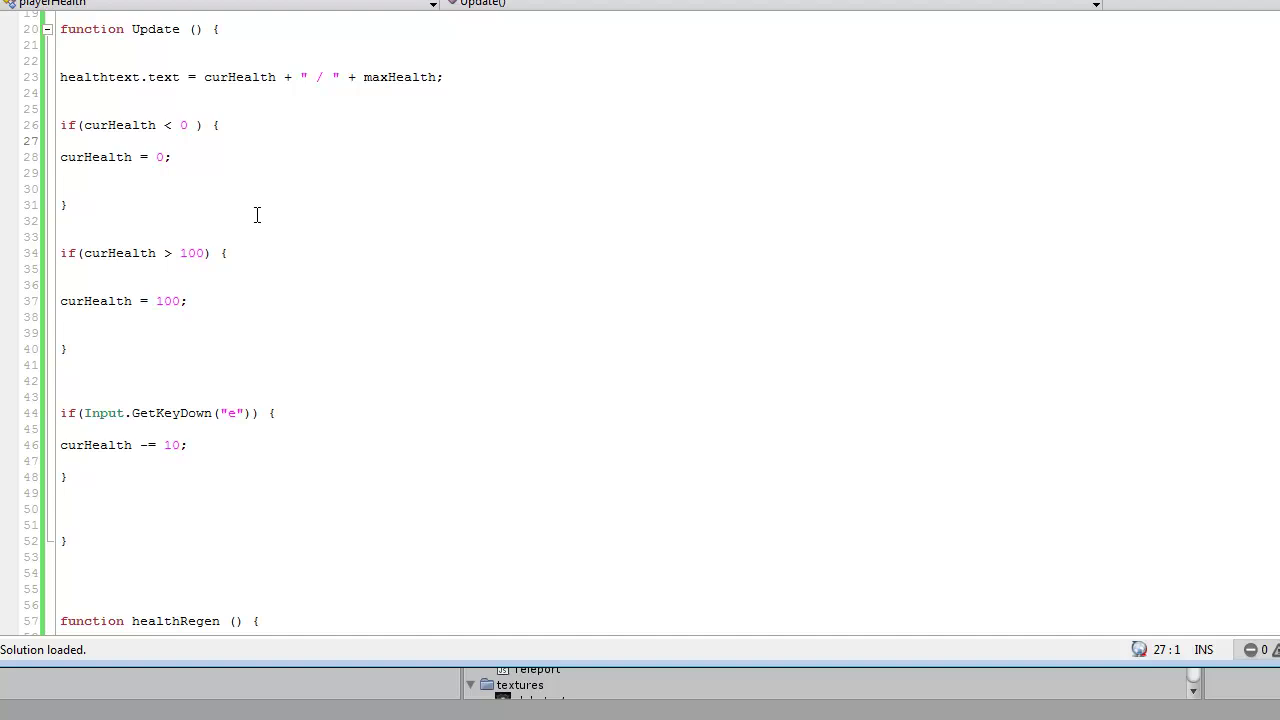
pyautogui.moveTo(92, 128); pyautogui.dragTo(190, 125)
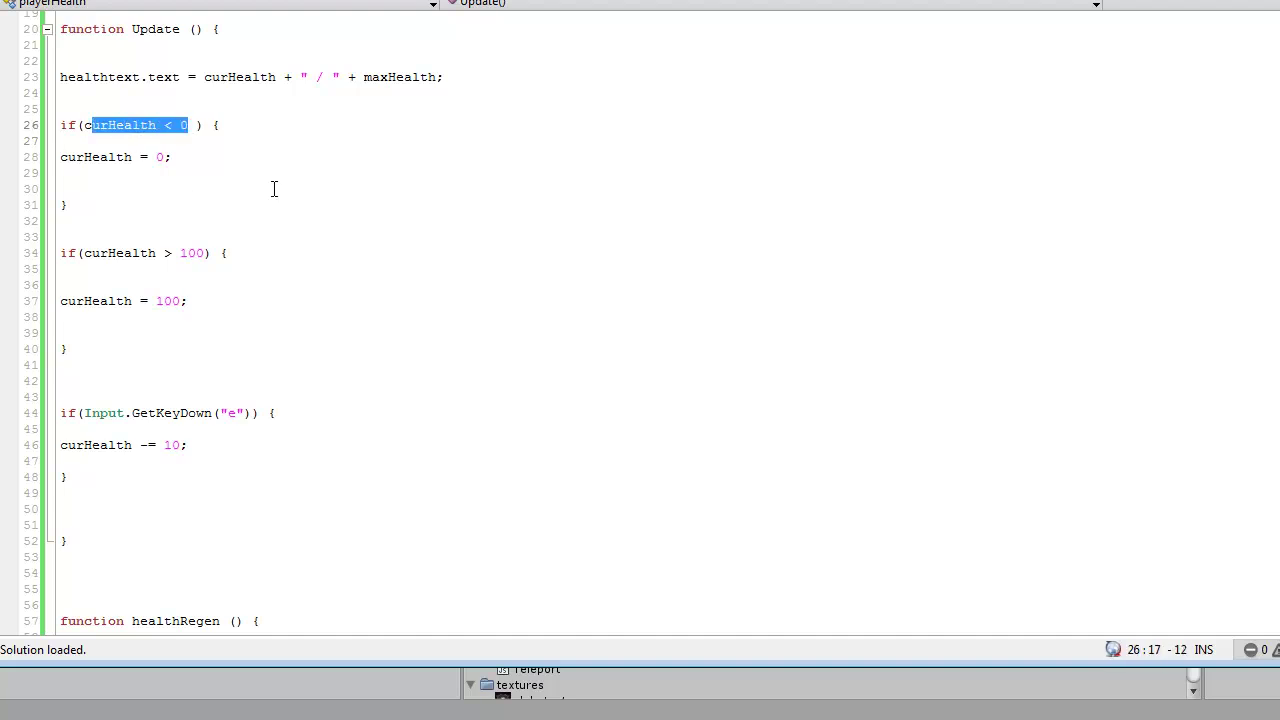
pyautogui.moveTo(67, 157); pyautogui.dragTo(174, 157)
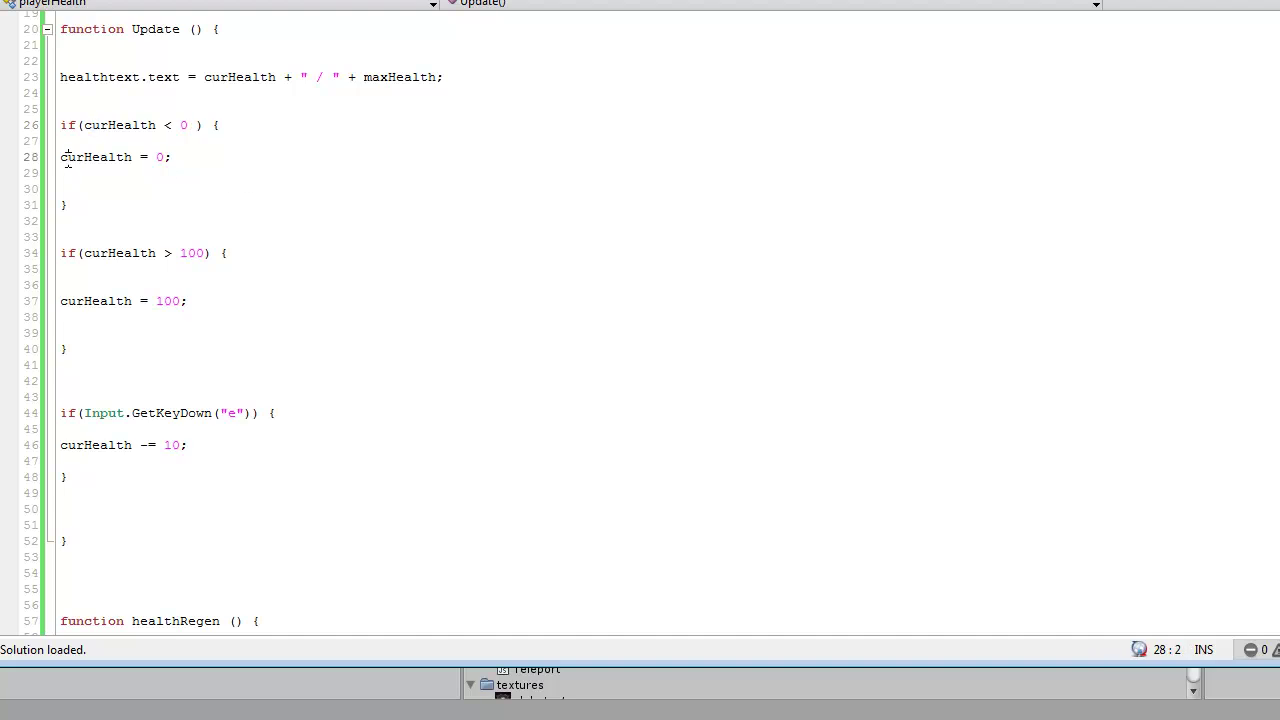
pyautogui.click(186, 157)
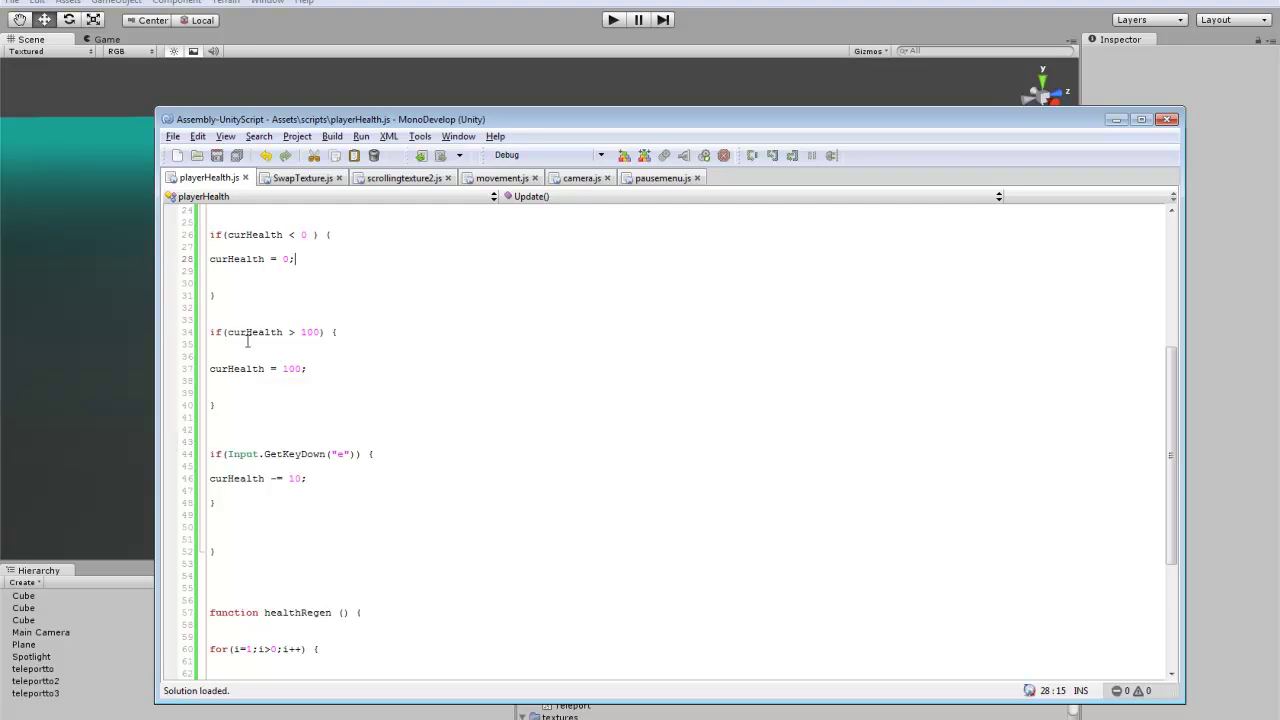
# Step: Review the over-100 check that caps curHealth at 100
pyautogui.moveTo(232, 332); pyautogui.dragTo(327, 330)
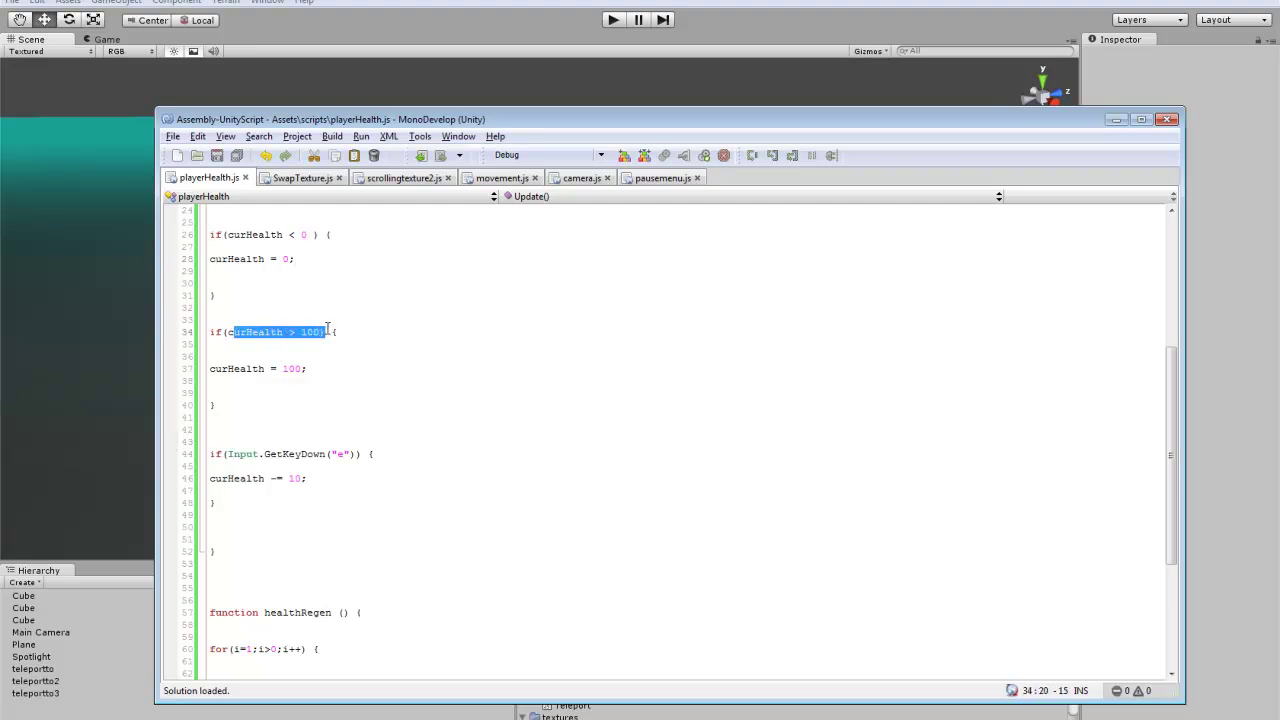
pyautogui.moveTo(222, 368); pyautogui.dragTo(305, 367)
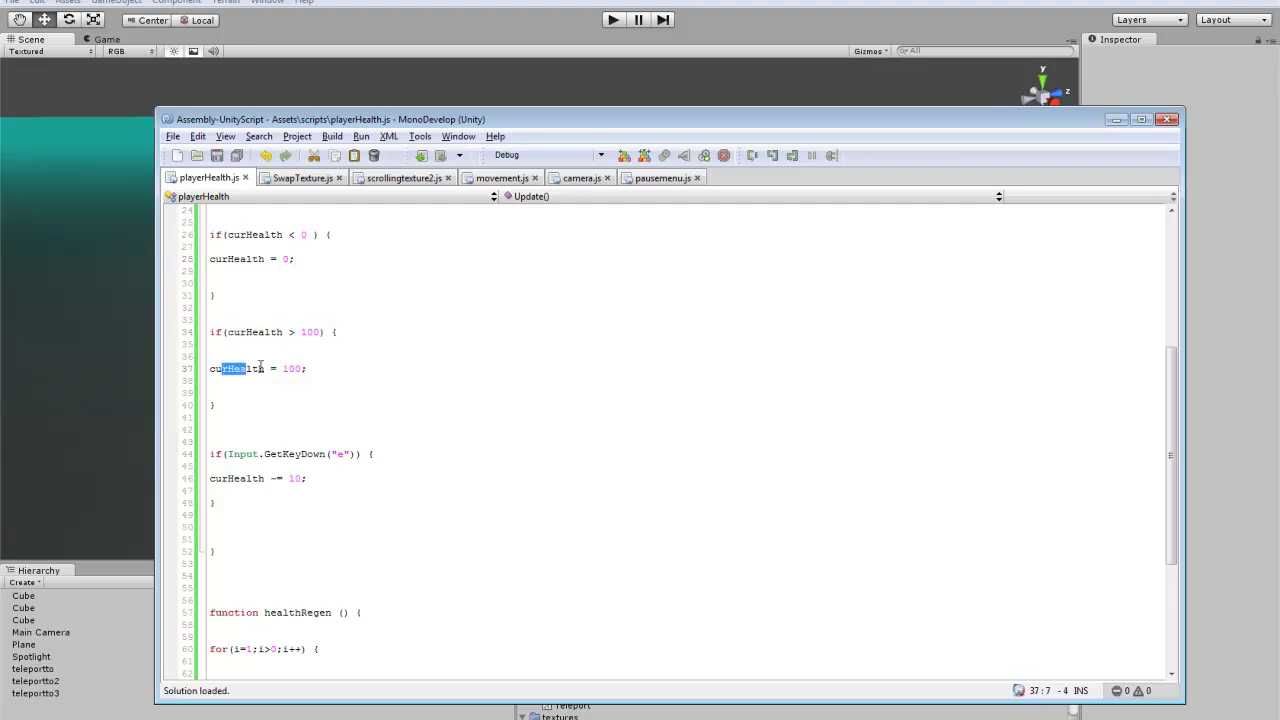
pyautogui.click(311, 368)
pyautogui.moveTo(307, 368); pyautogui.dragTo(278, 369)
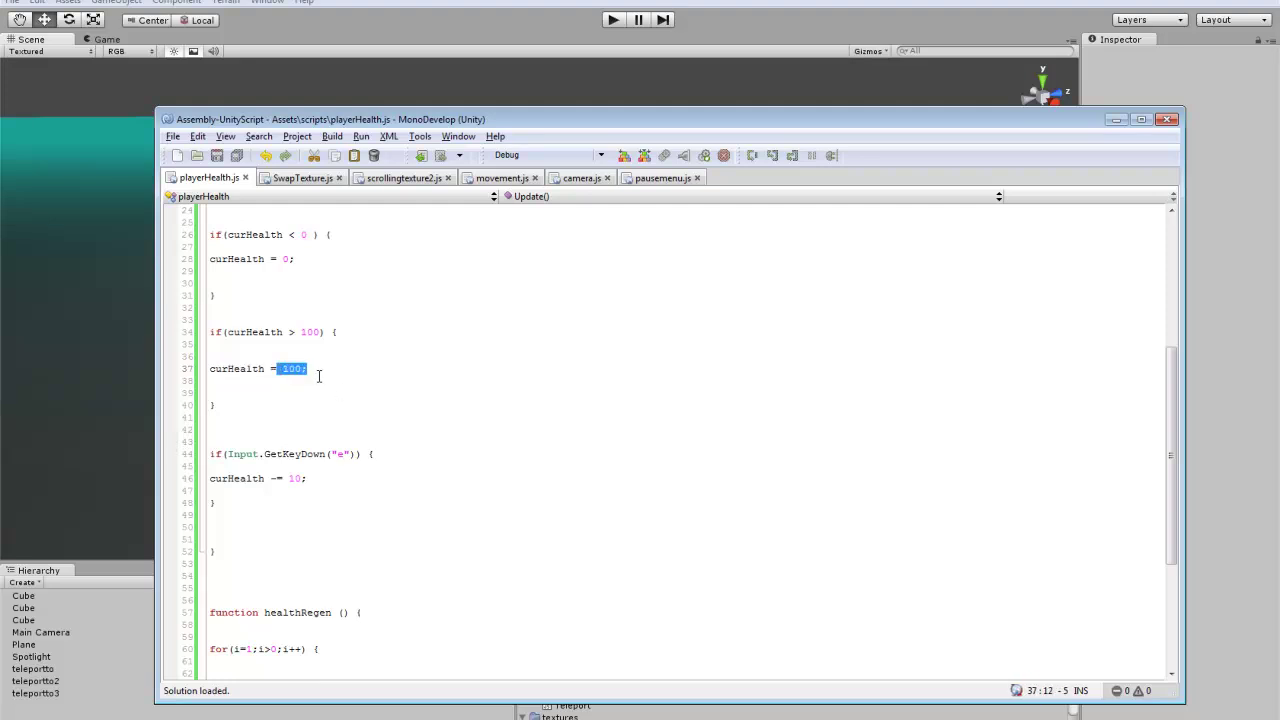
# Step: Highlight the GetKeyDown("e") block and its -= 10 damage amount
pyautogui.scroll(-3, 319, 375)
pyautogui.click(322, 367)
pyautogui.moveTo(215, 342)
pyautogui.mouseDown()
pyautogui.moveTo(372, 342)
pyautogui.moveTo(380, 392)
pyautogui.mouseUp()
pyautogui.click(378, 394)
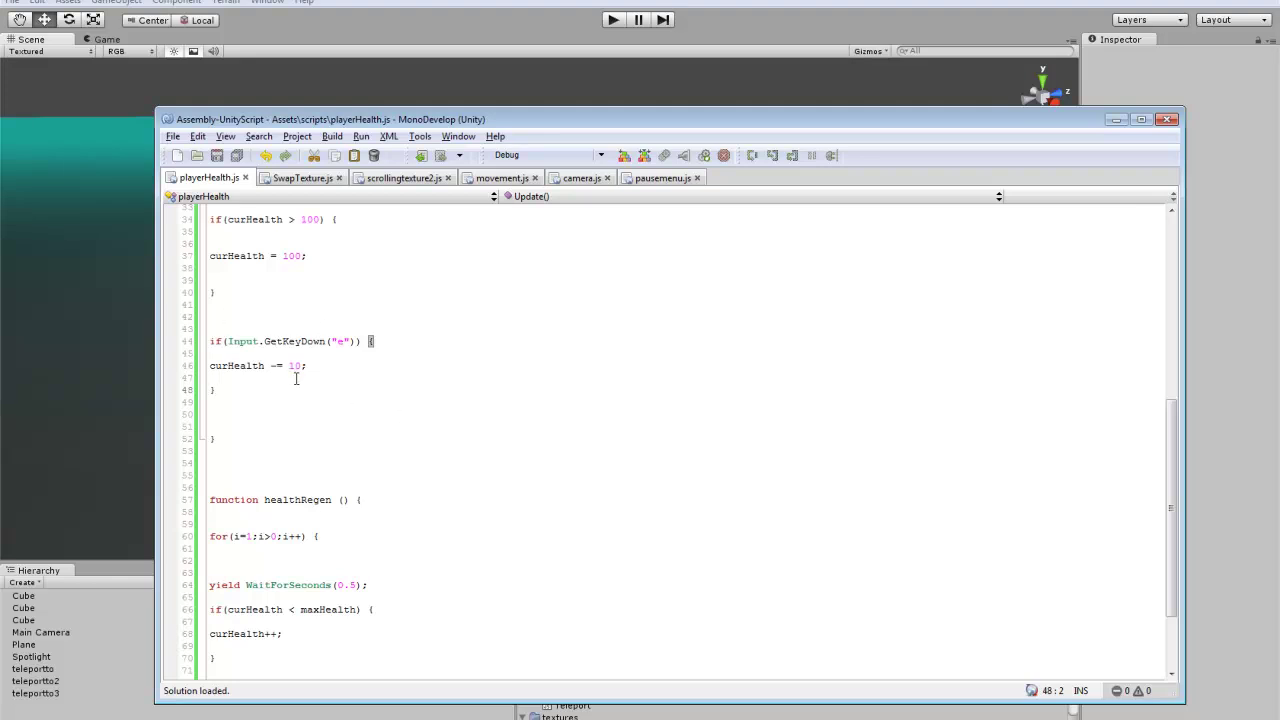
pyautogui.doubleClick(340, 341)
pyautogui.click(327, 370)
pyautogui.moveTo(223, 368); pyautogui.dragTo(291, 370)
pyautogui.click(298, 365)
pyautogui.moveTo(288, 365); pyautogui.dragTo(300, 365)
# Step: Scroll back to the top of the script and minimize MonoDevelop
pyautogui.scroll(-3, 323, 380)
pyautogui.scroll(8, 403, 380)
pyautogui.scroll(5, 410, 380)
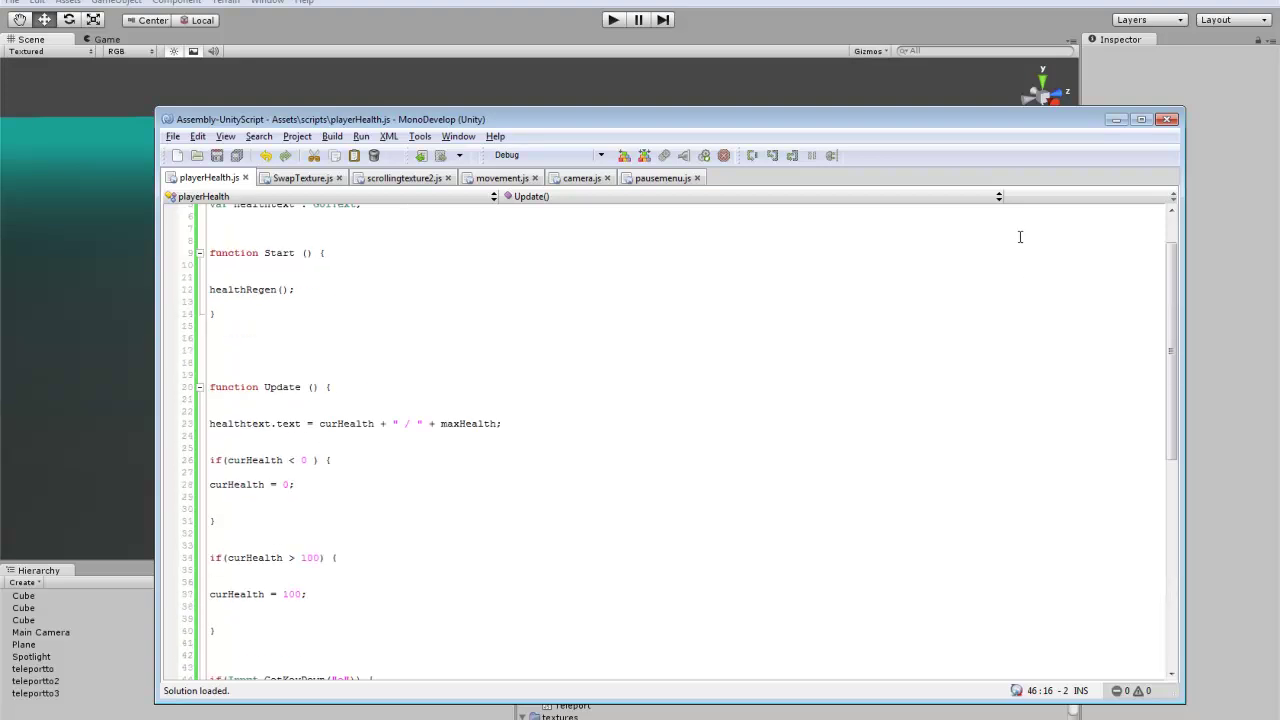
pyautogui.click(1115, 120)
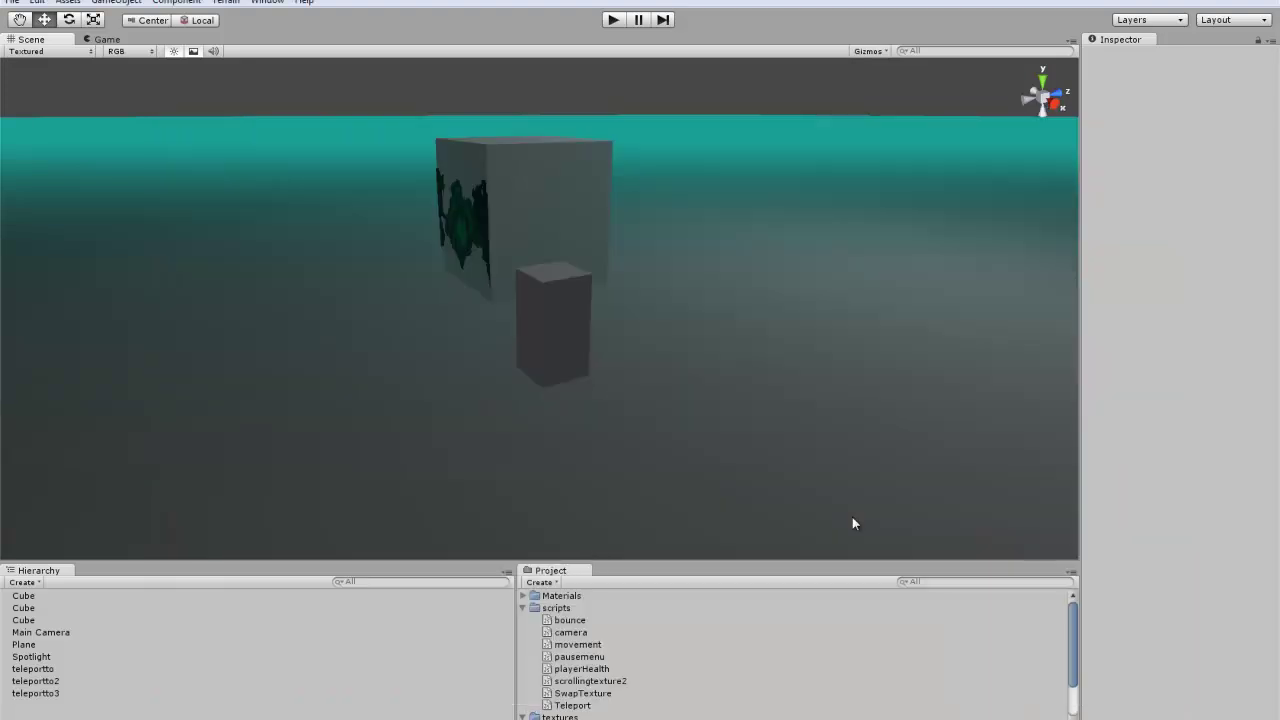
# Step: Create a GUI Text object and rename it playerhp
pyautogui.click(116, 2)
pyautogui.moveTo(150, 34)
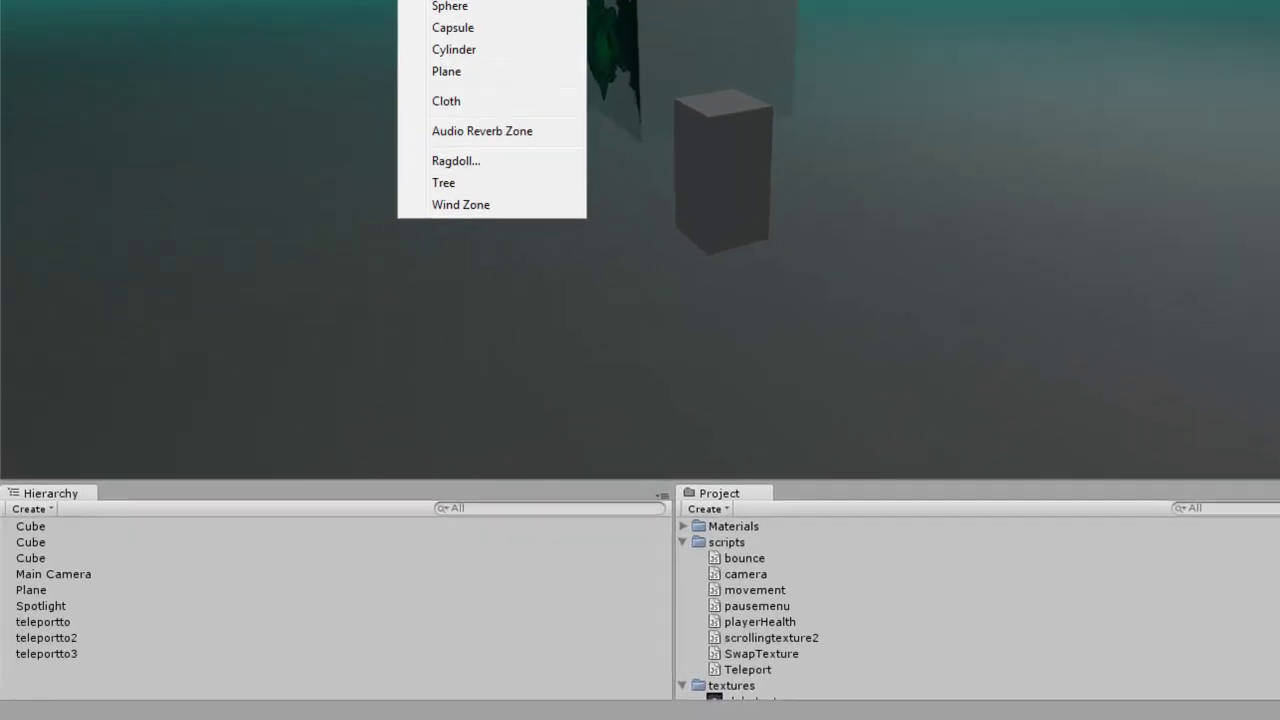
pyautogui.click(347, 67)
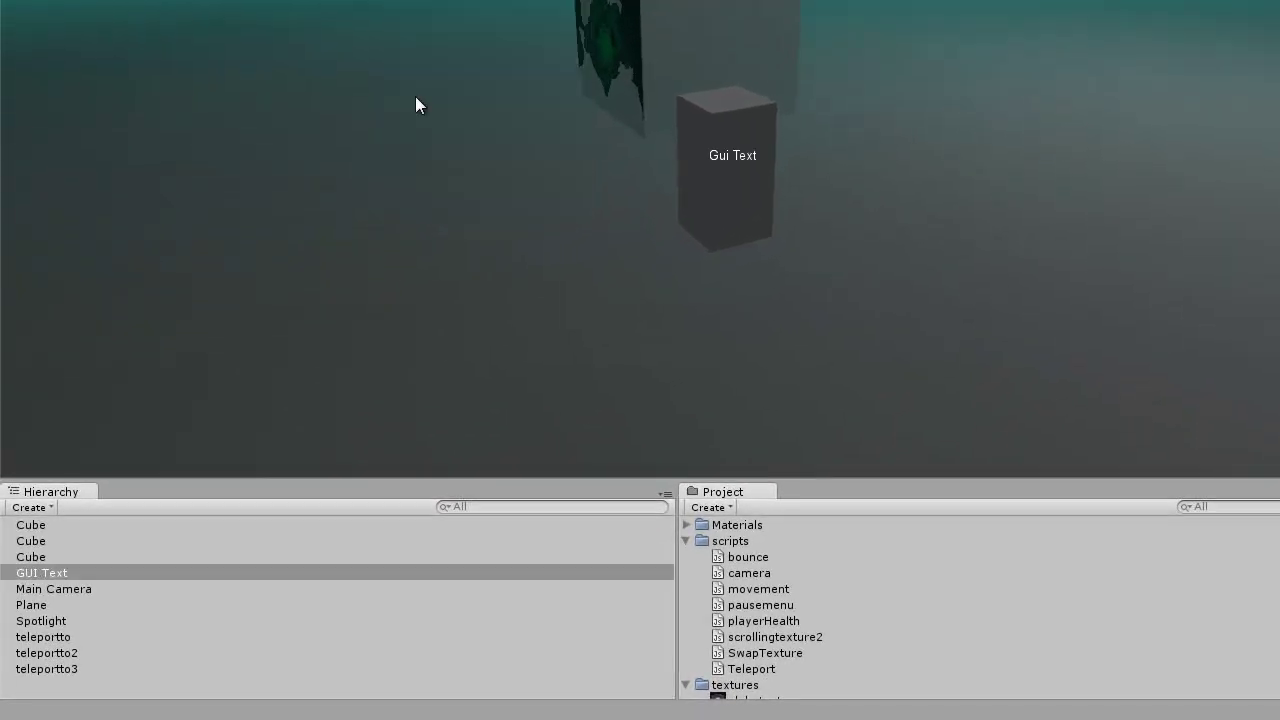
pyautogui.click(110, 575)
pyautogui.click(124, 571)
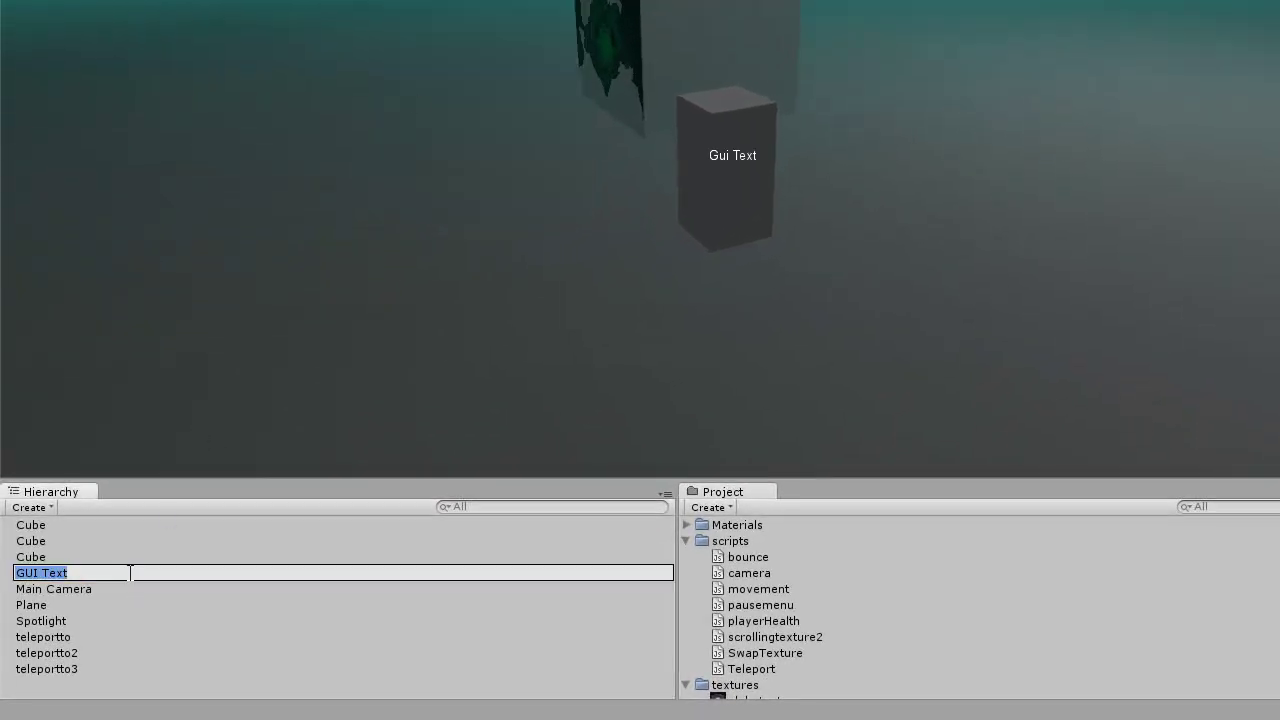
pyautogui.write('playerhp')
pyautogui.press('Return')
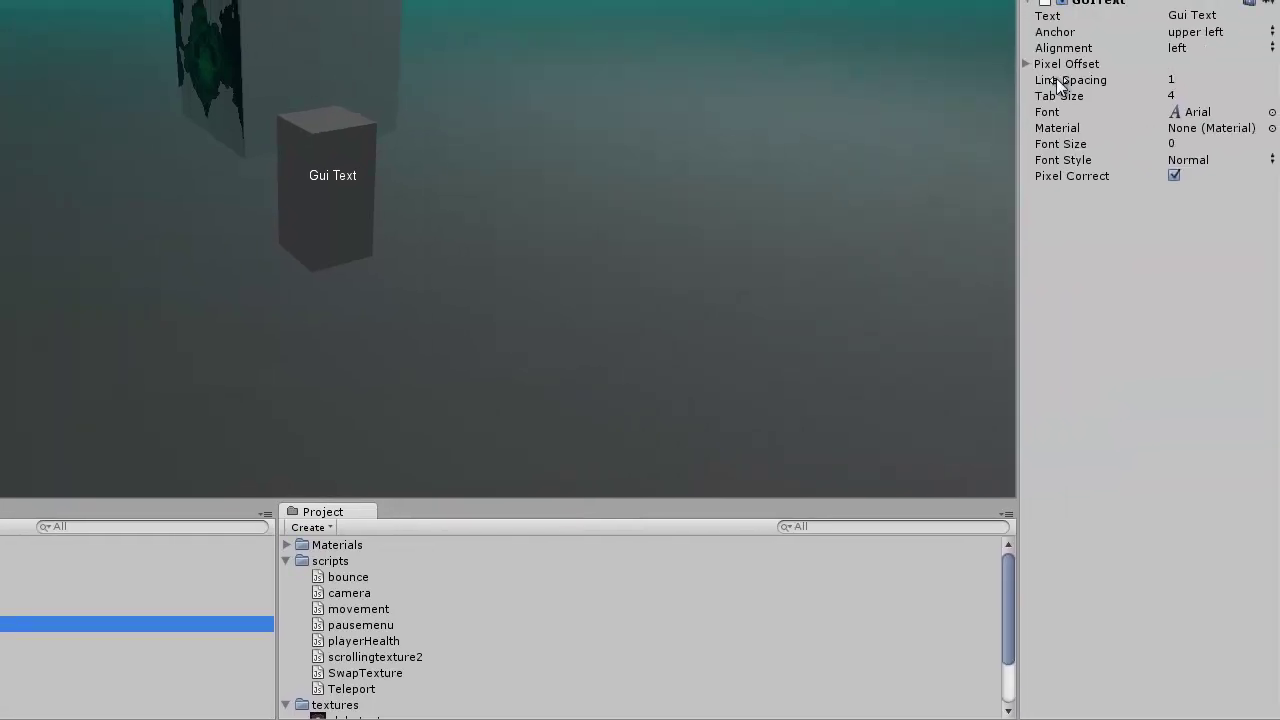
# Step: Set the playerhp Pixel Offset X to 0
pyautogui.click(1030, 66)
pyautogui.moveTo(1108, 80)
pyautogui.mouseDown()
pyautogui.moveTo(1037, 214)
pyautogui.moveTo(1252, 190)
pyautogui.mouseUp()
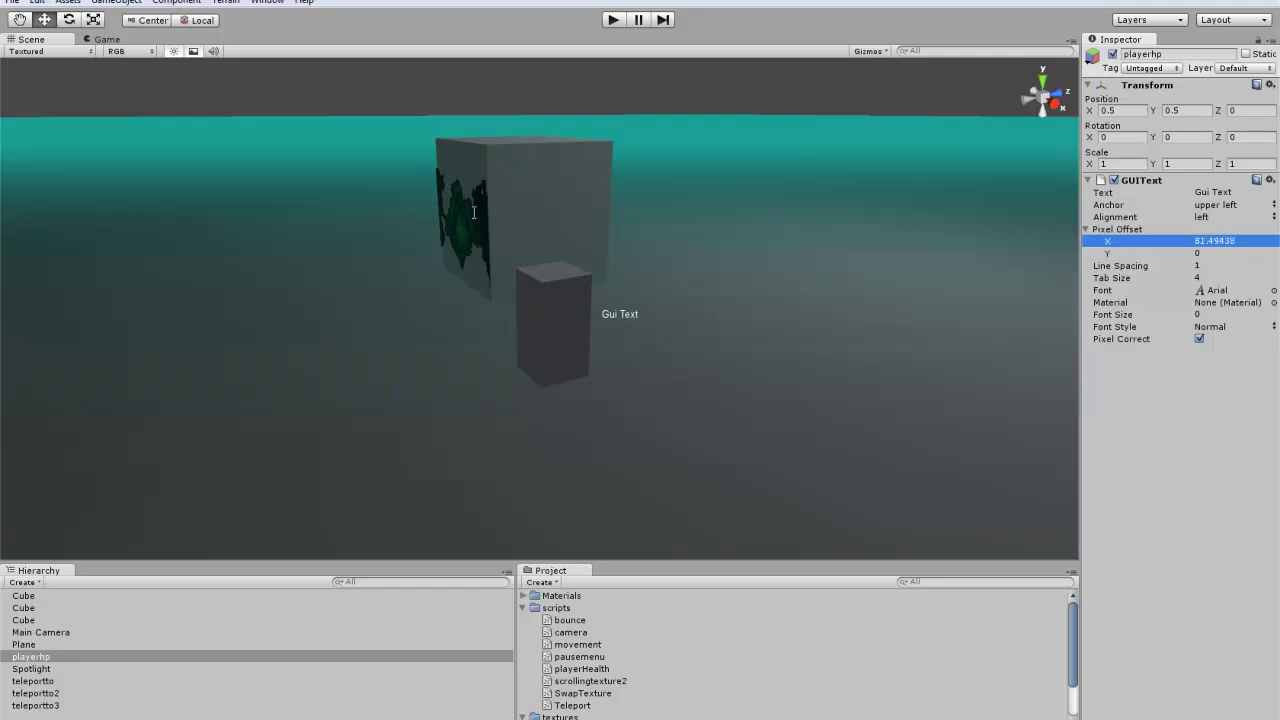
pyautogui.click(1270, 241)
pyautogui.write('0')
pyautogui.press('Return')
# Step: Add playerHealth to the player Cube and assign playerhp to its Healthtext field
pyautogui.moveTo(586, 669)
pyautogui.mouseDown()
pyautogui.moveTo(1090, 588)
pyautogui.moveTo(1211, 423)
pyautogui.moveTo(622, 668)
pyautogui.mouseUp()
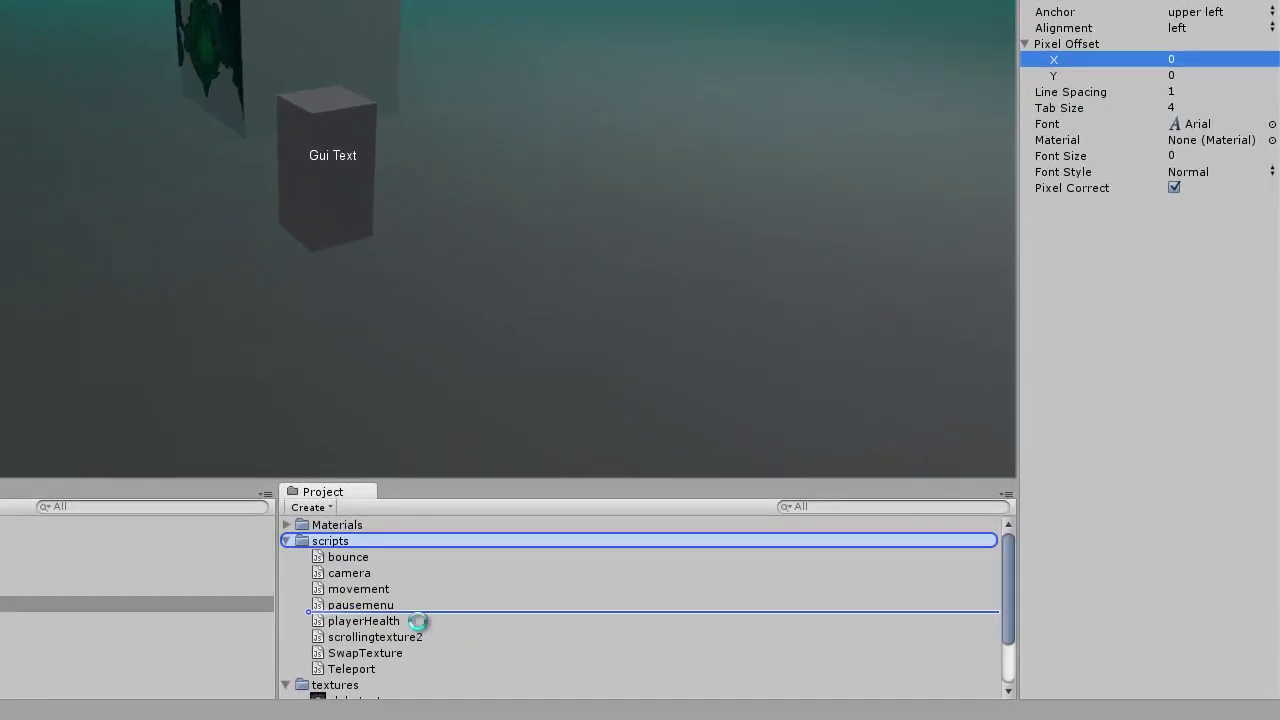
pyautogui.moveTo(418, 621); pyautogui.dragTo(418, 621)
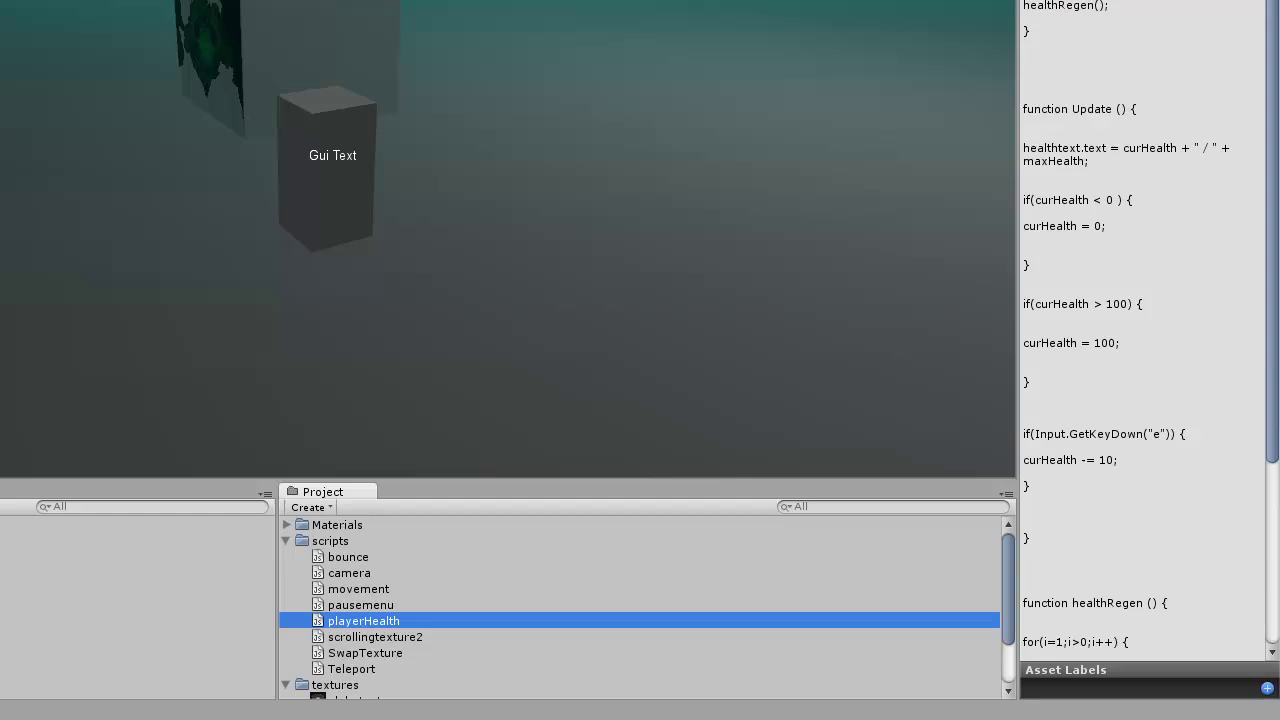
pyautogui.click(312, 192)
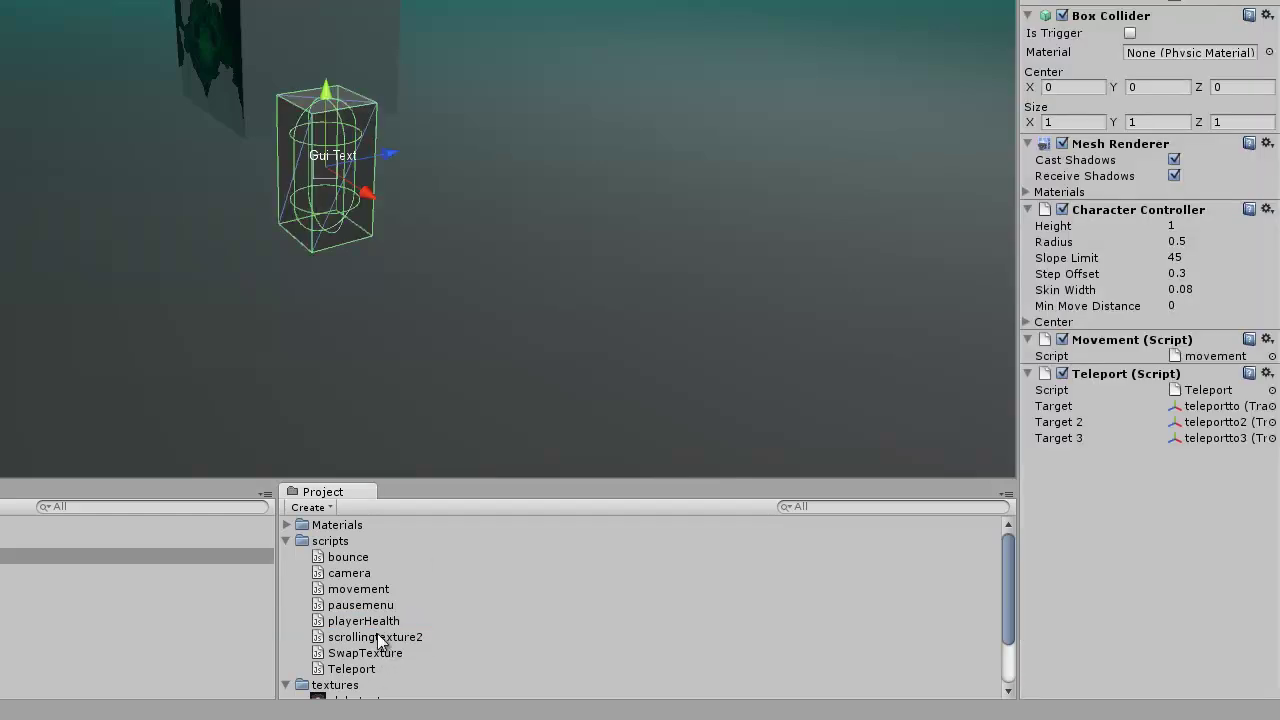
pyautogui.moveTo(1197, 492); pyautogui.dragTo(1197, 493)
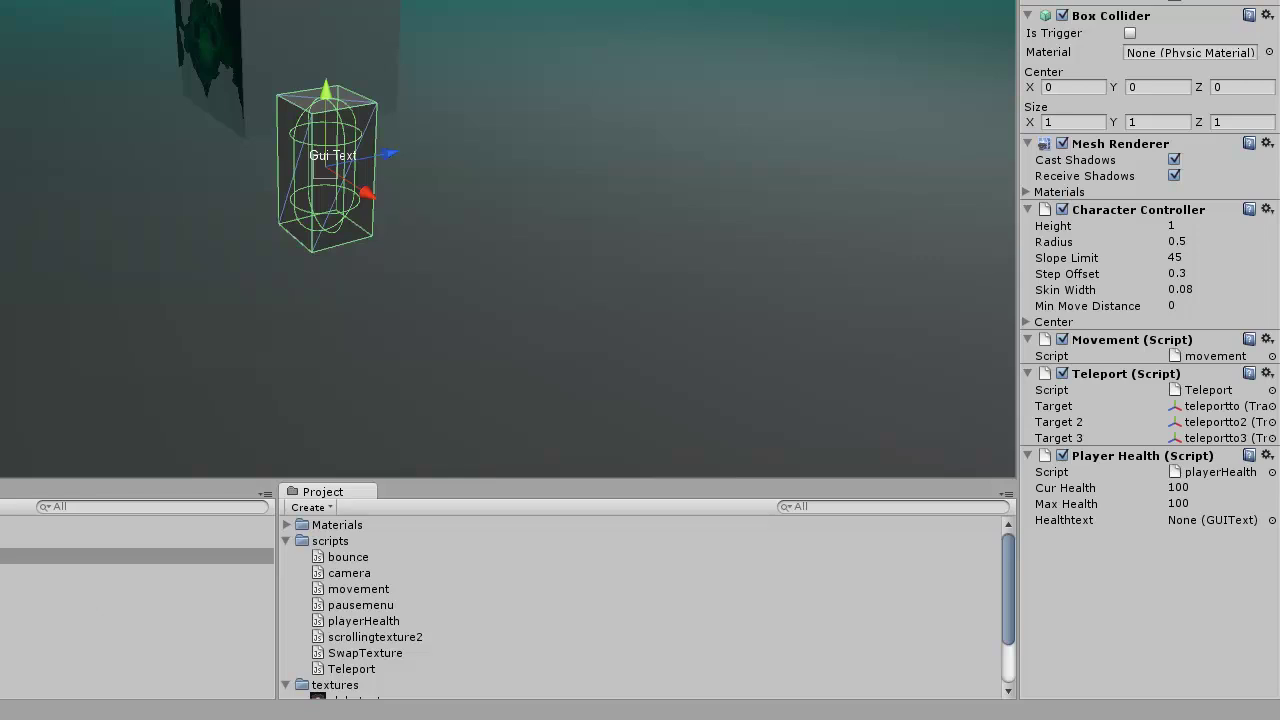
pyautogui.moveTo(100, 604); pyautogui.dragTo(1257, 598)
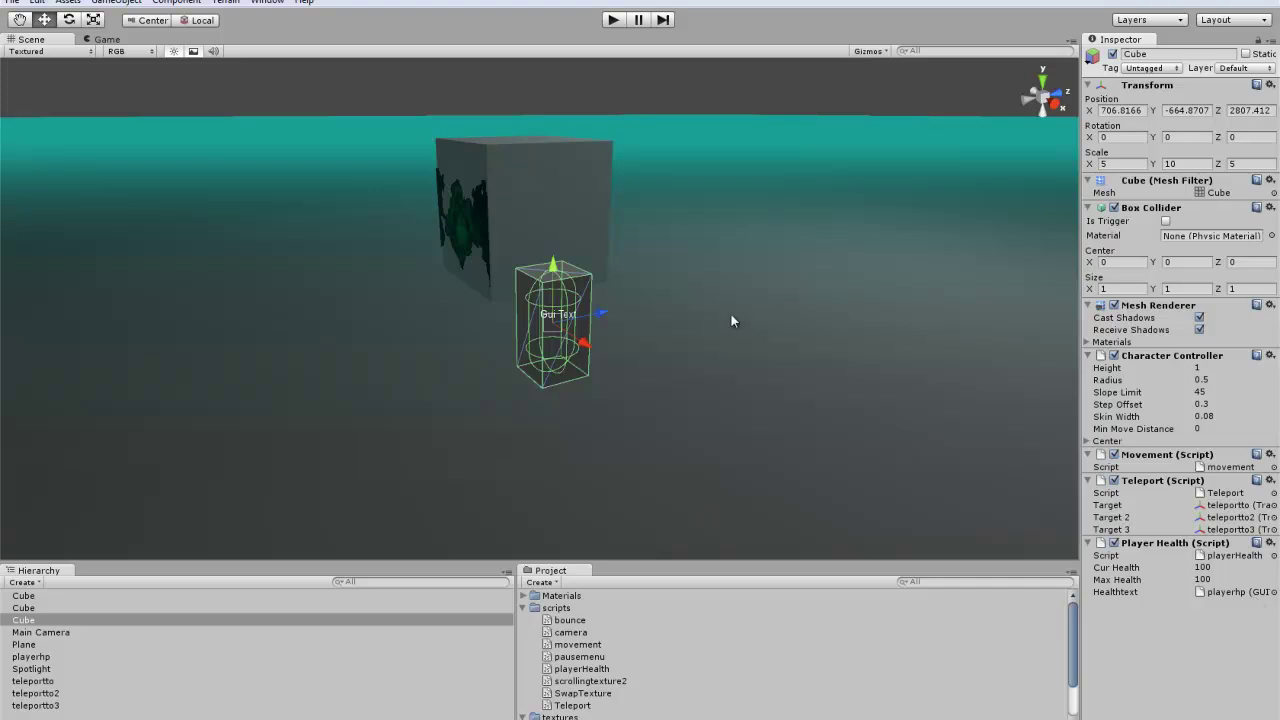
# Step: Enter Play mode to test the health counter
pyautogui.click(614, 20)
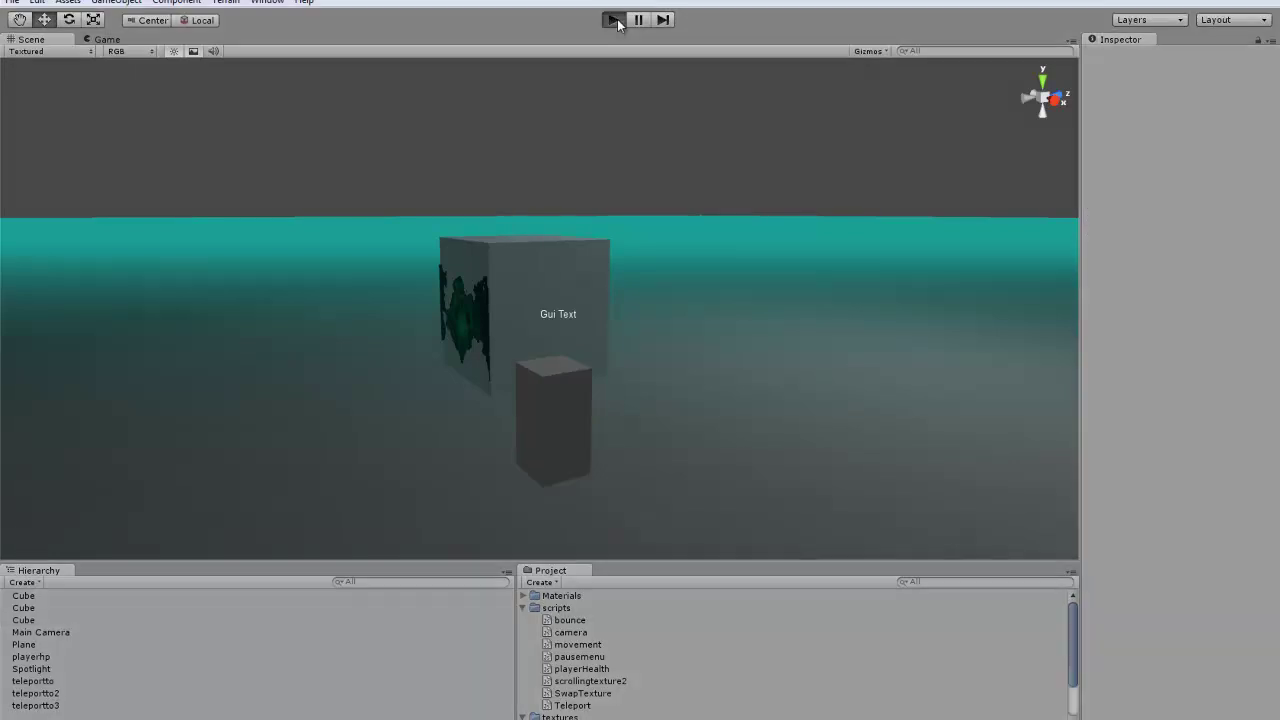